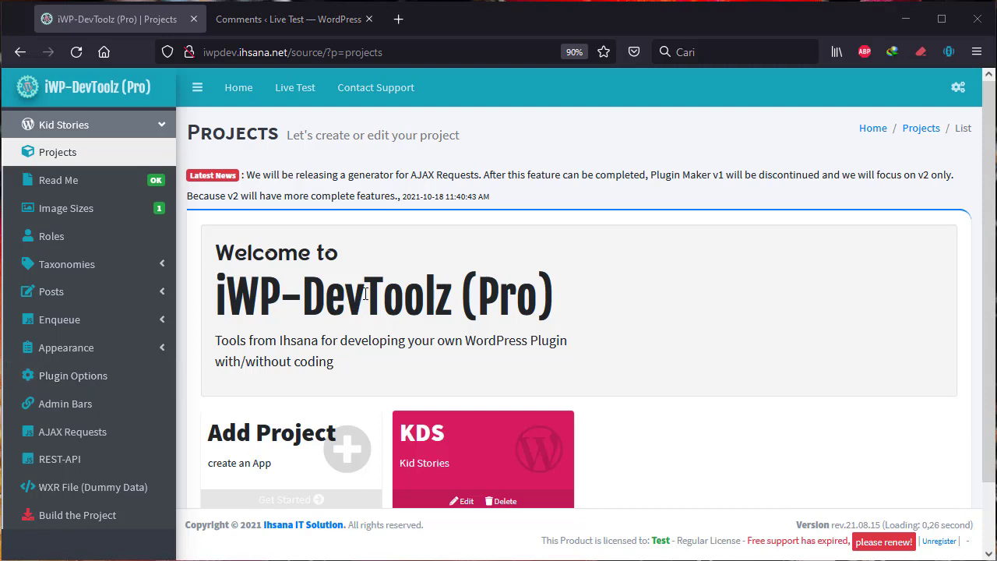
Confirm the Kid Stories plugin is active in the Live Test site's plugins list.
scroll(389, 292, "down", 2)
scroll(388, 289, "up", 2)
scroll(406, 227, "down", 2)
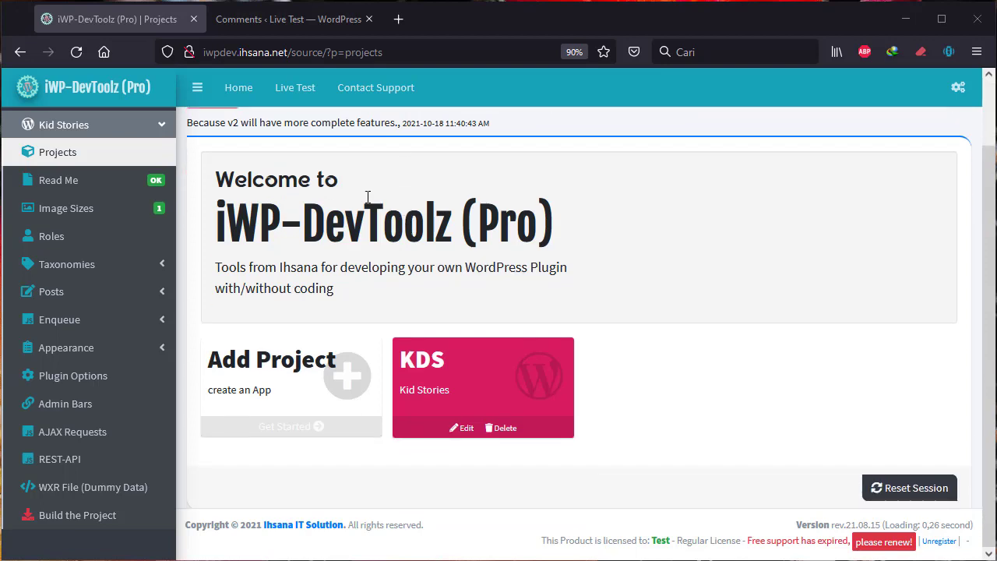
left_click(279, 19)
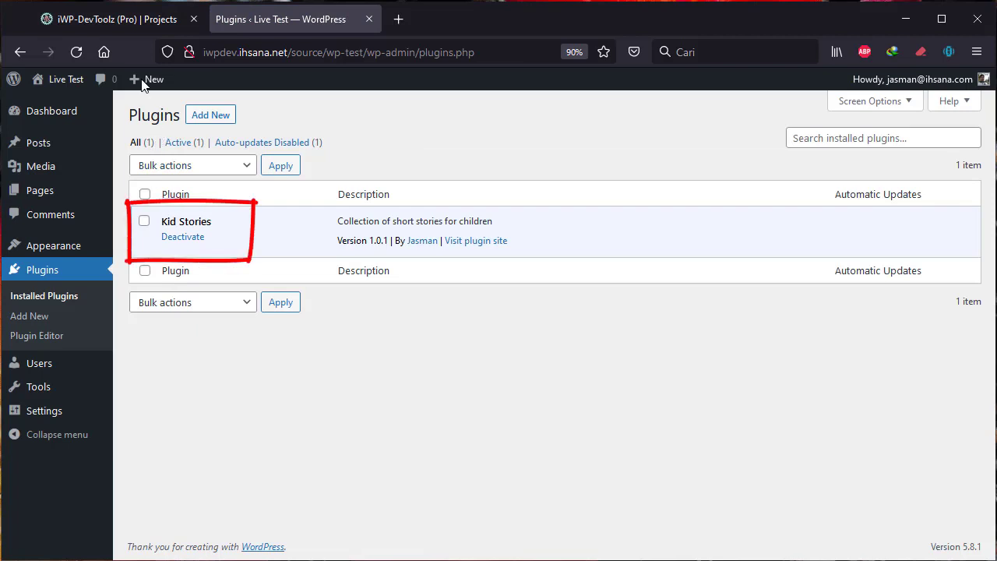
Show the Kid Stories project's AJAX Requests page, which has no requests yet.
left_click(104, 19)
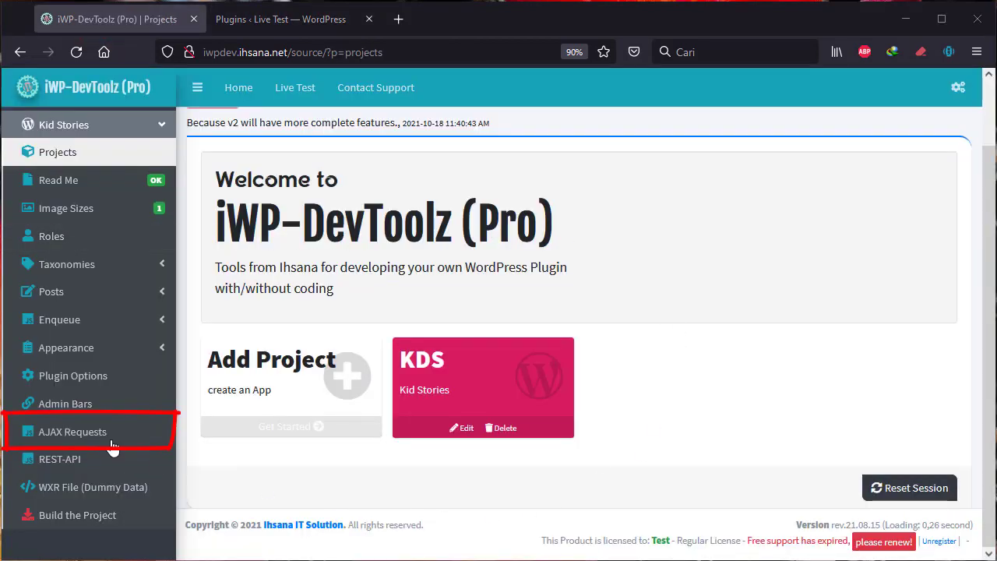
left_click(84, 434)
scroll(579, 317, "down", 1)
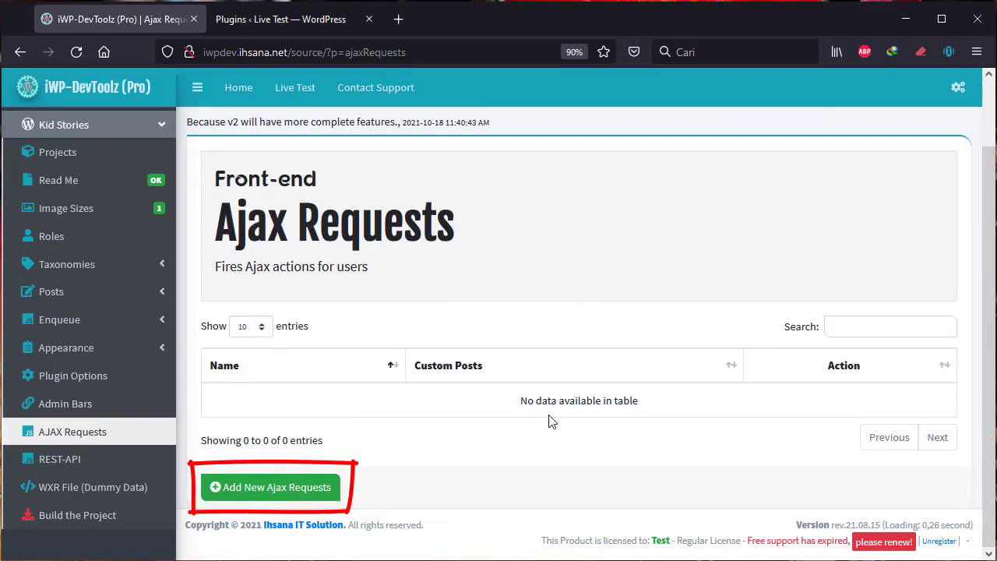
Start a new Ajax request and replace its default name with 'Bug Report'.
left_click(262, 488)
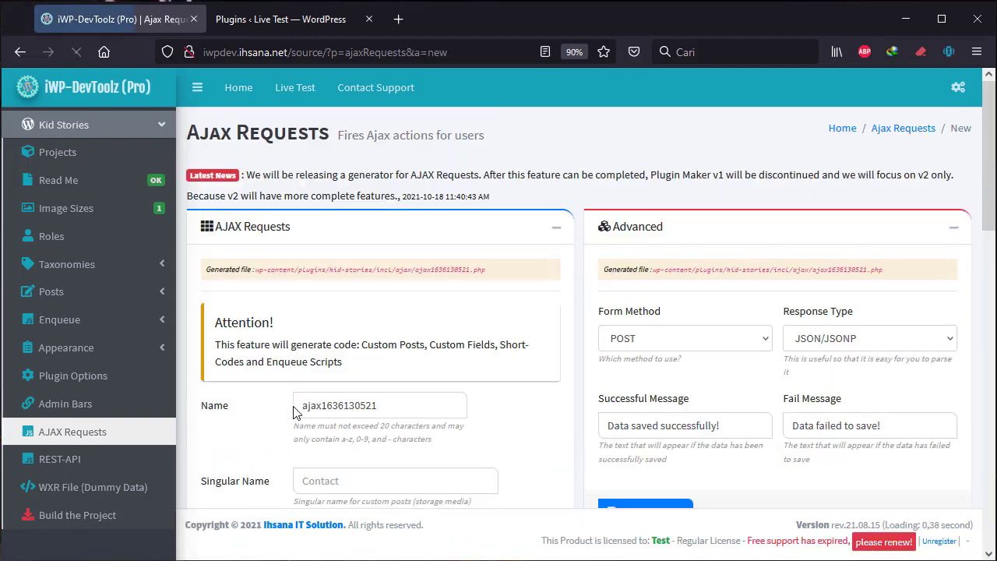
scroll(291, 412, "down", 3)
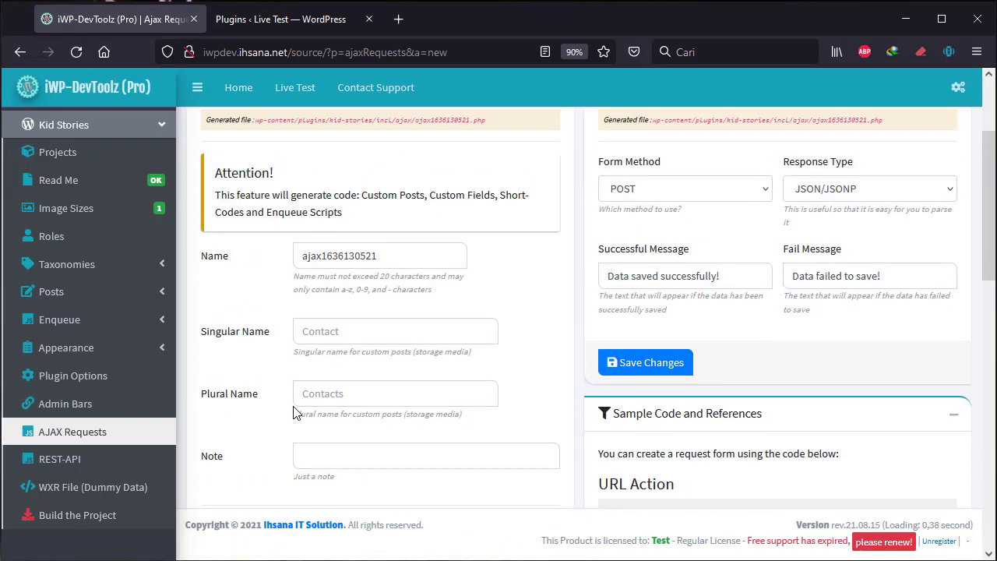
left_click_drag(988, 225, 988, 243)
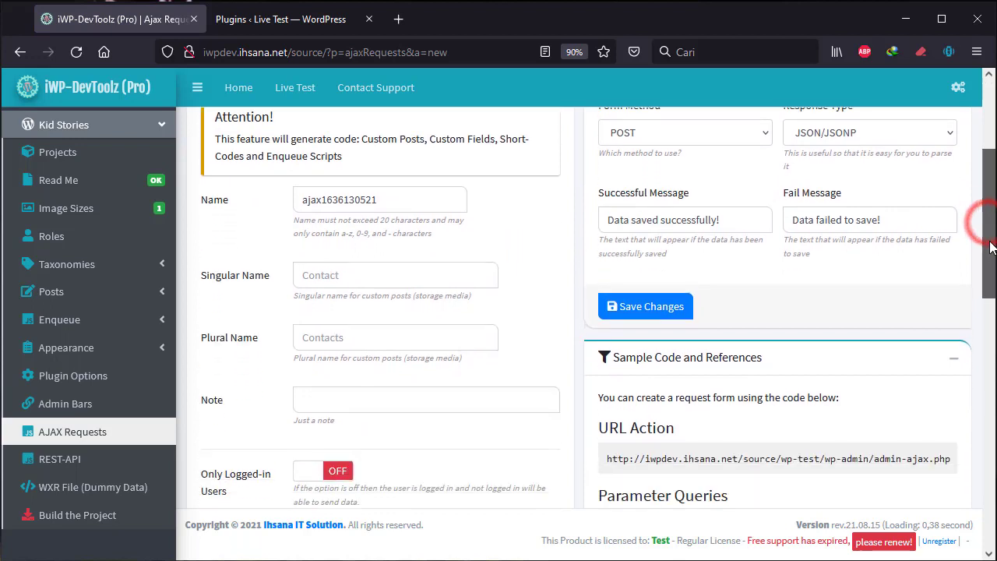
double_click(410, 200)
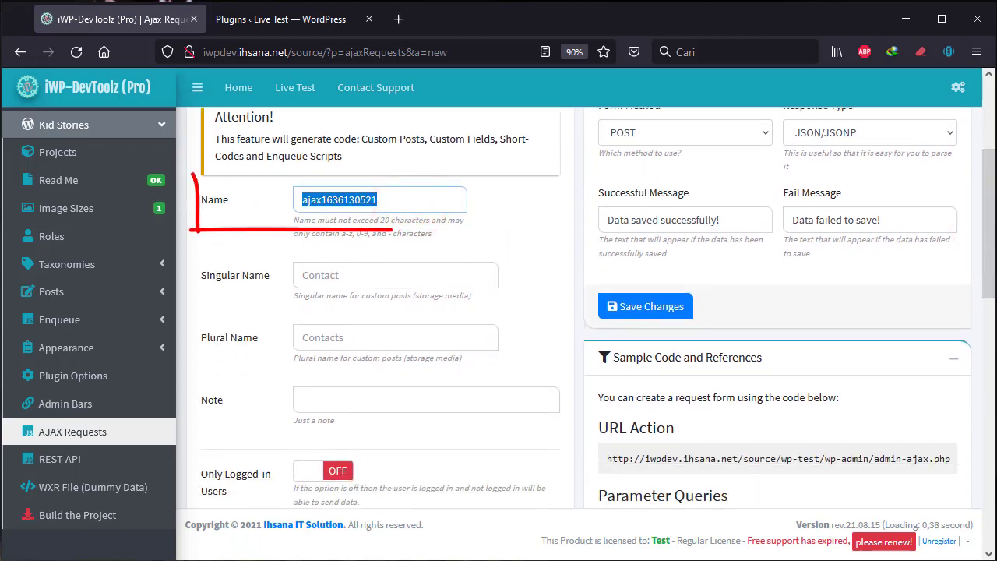
left_click_drag(426, 230, 195, 176)
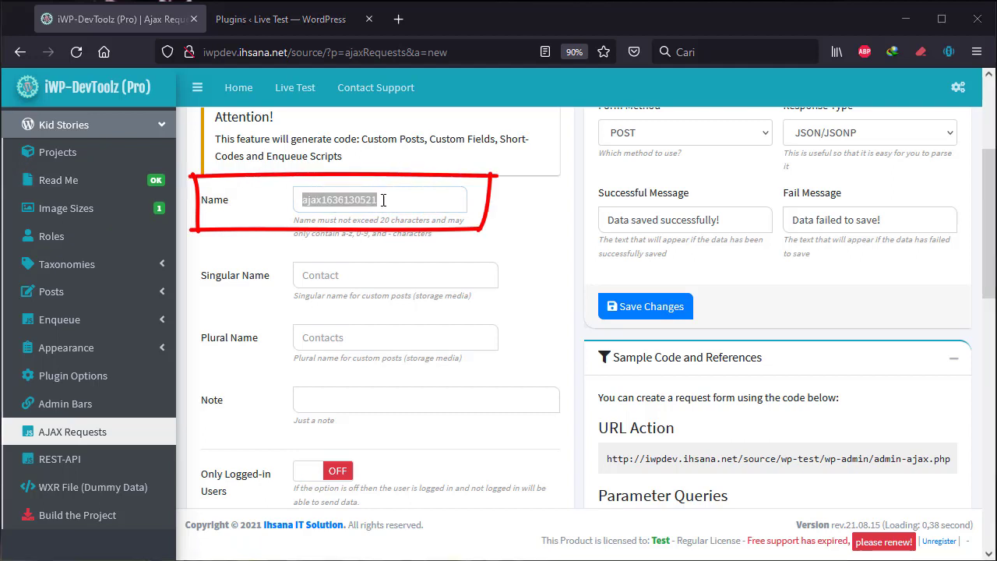
key("Escape")
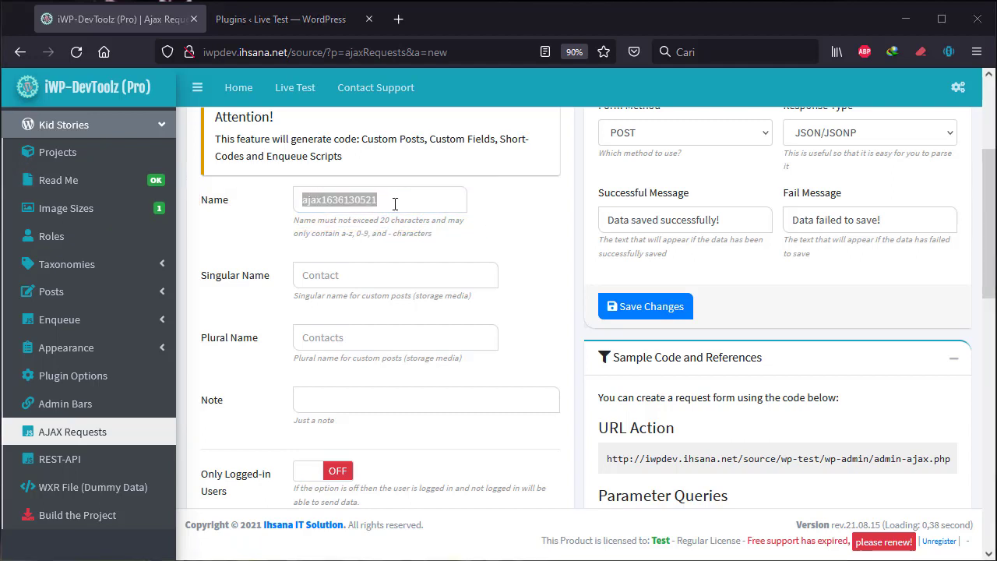
double_click(426, 196)
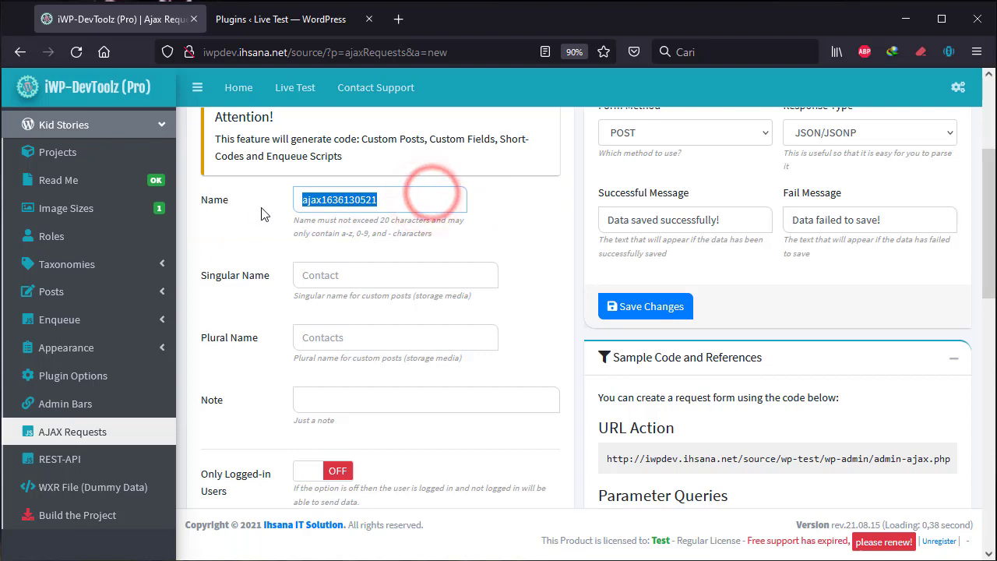
type("Bu")
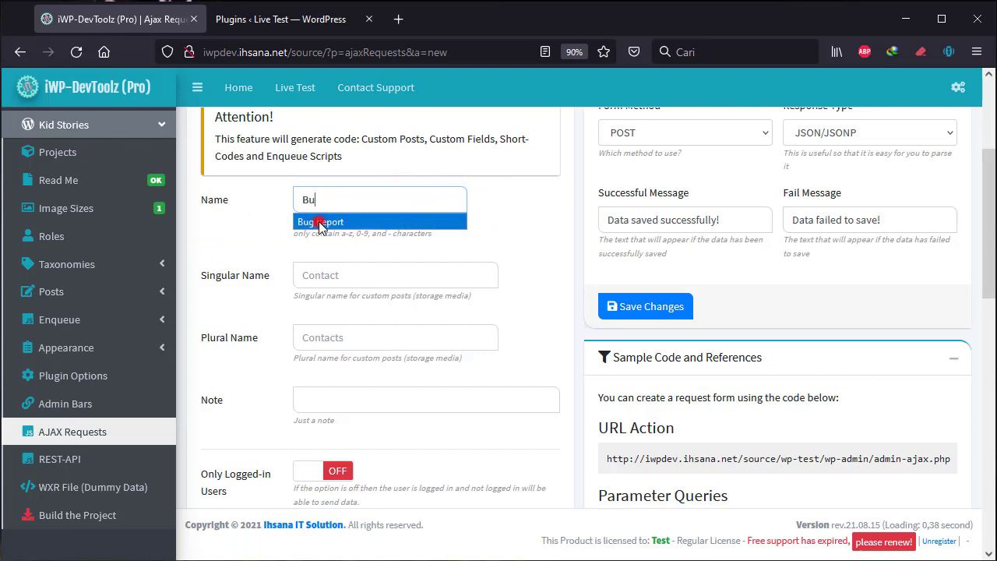
left_click(319, 222)
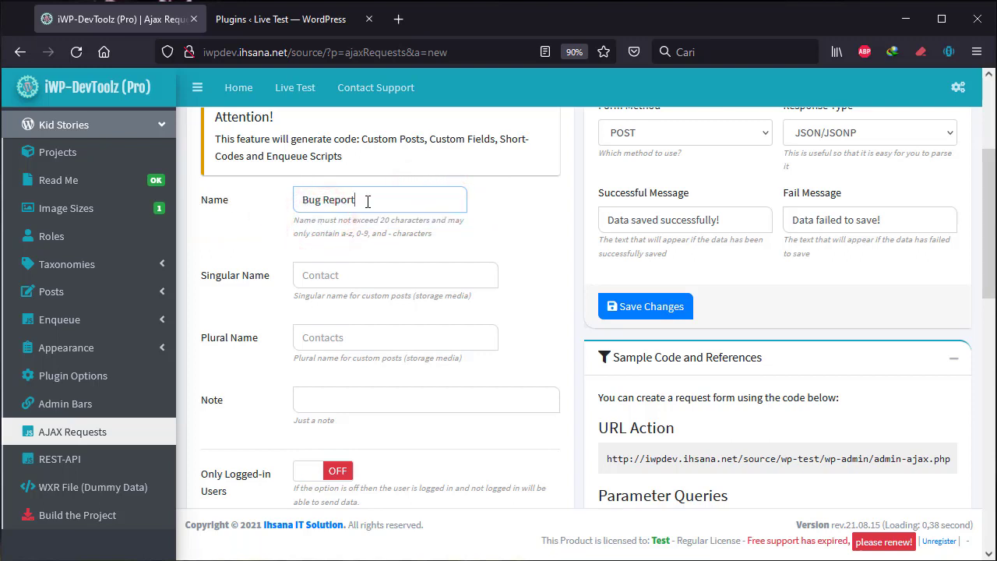
Set the singular name to 'Report' and the plural name to 'Reports'.
left_click(335, 276)
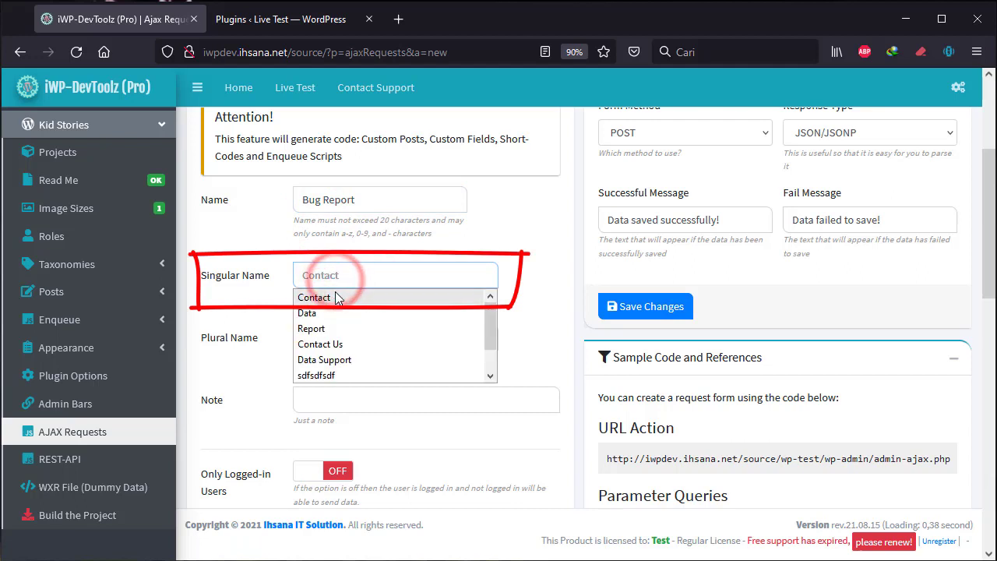
left_click(311, 329)
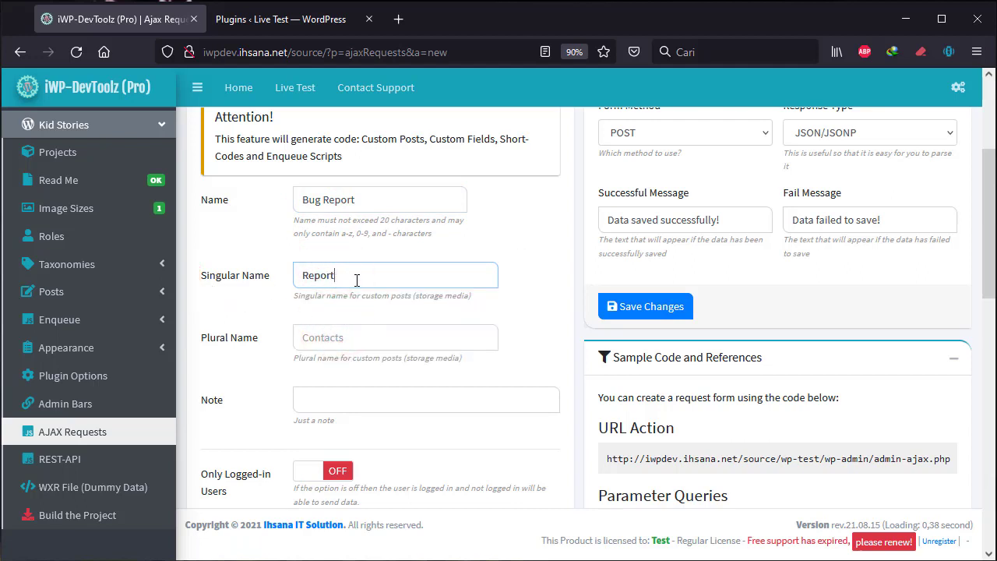
left_click(336, 337)
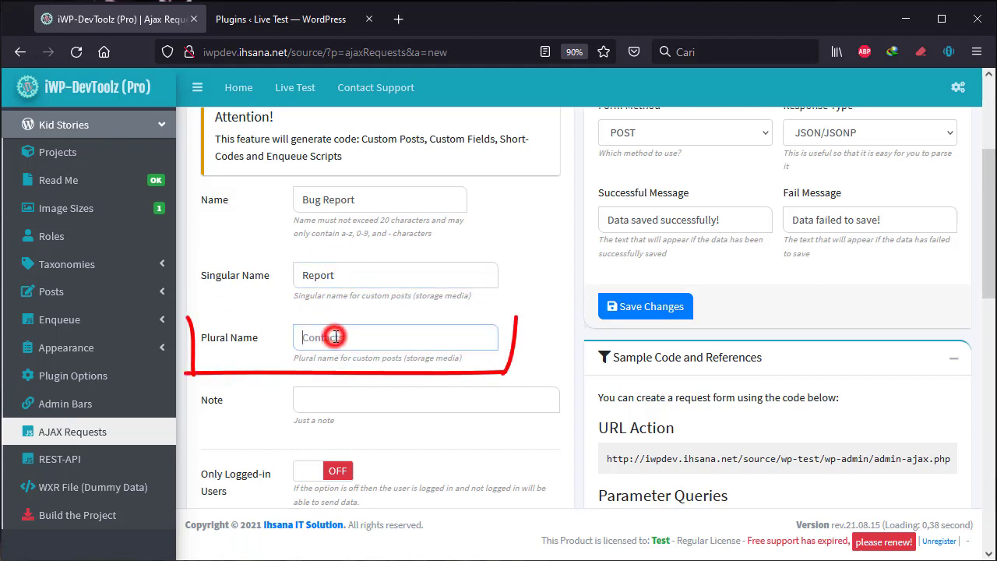
type("Reo")
key("BackSpace")
type("p")
left_click(334, 361)
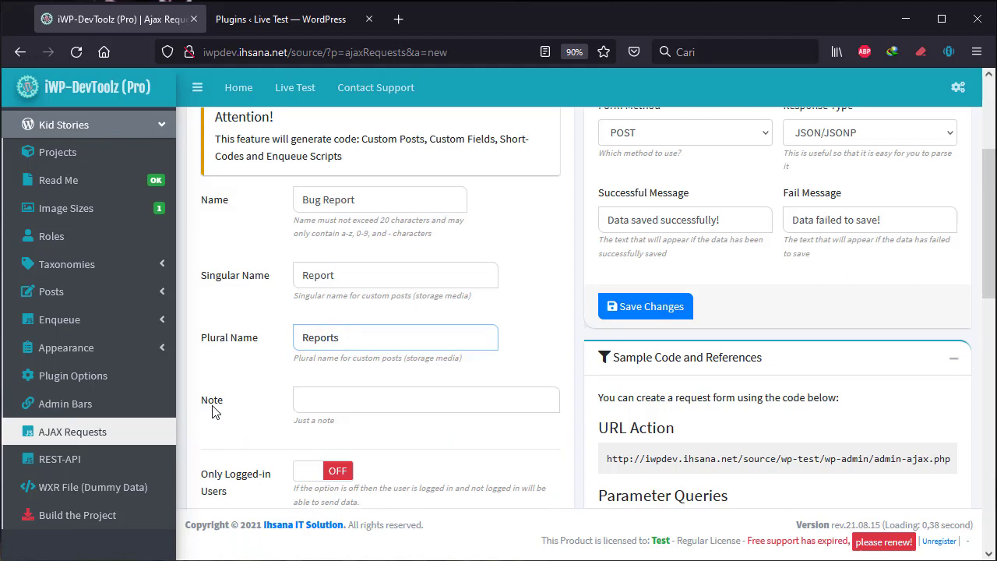
Save the new Bug Report request as kds-bug-report.
scroll(215, 411, "down", 4)
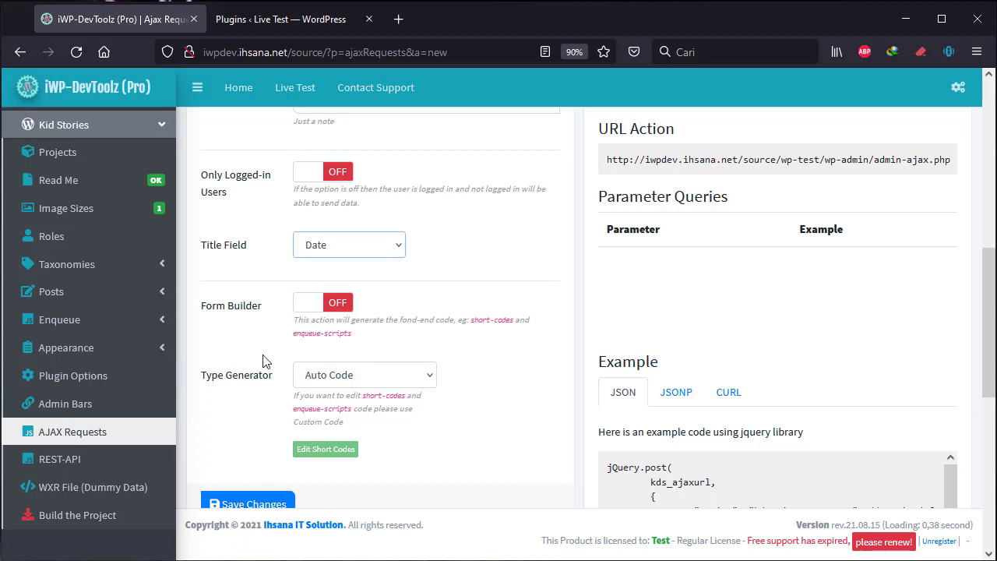
scroll(263, 361, "down", 2)
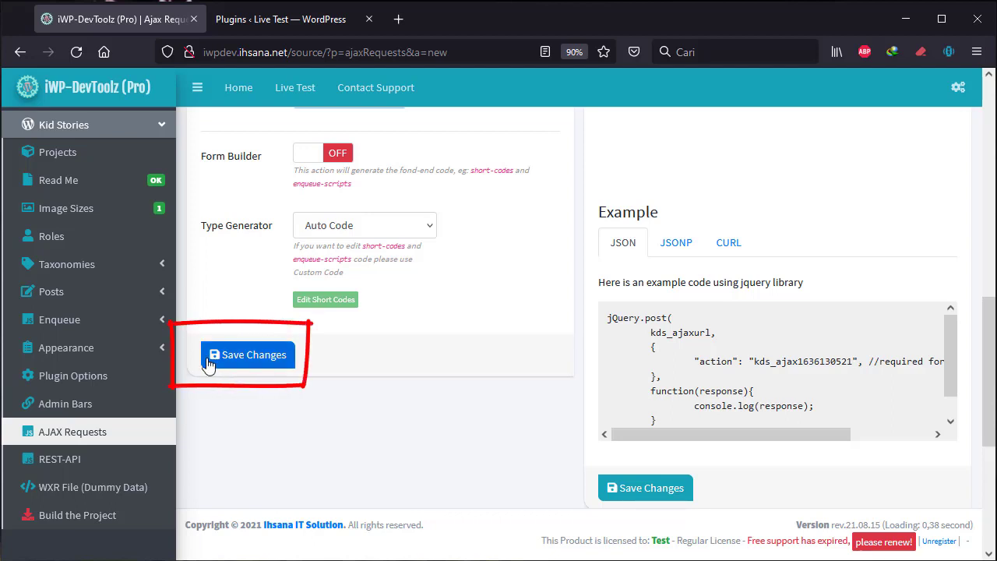
left_click(248, 357)
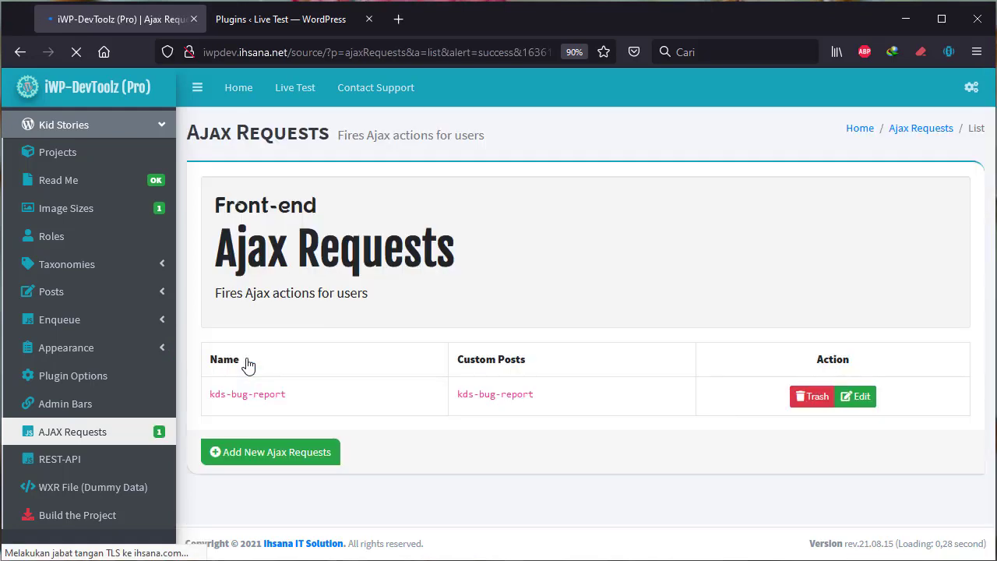
Reopen kds-bug-report for editing and save it a second time.
scroll(390, 439, "down", 2)
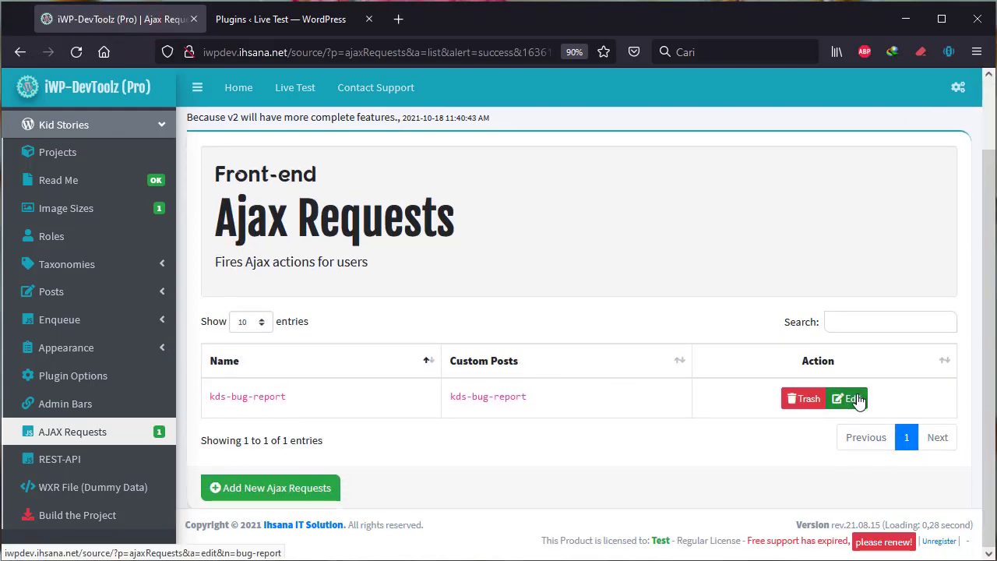
left_click(856, 398)
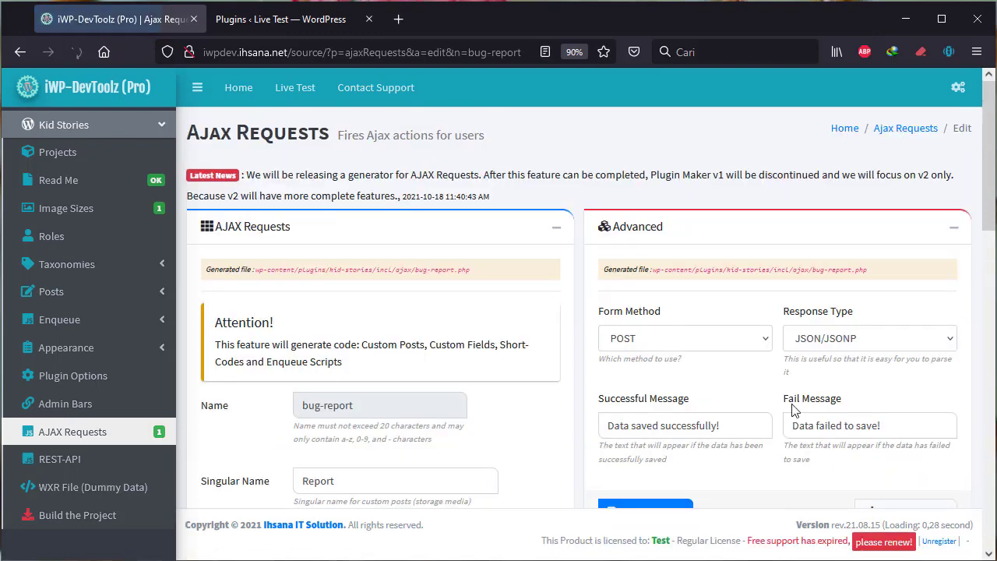
scroll(349, 374, "down", 1)
scroll(348, 374, "down", 6)
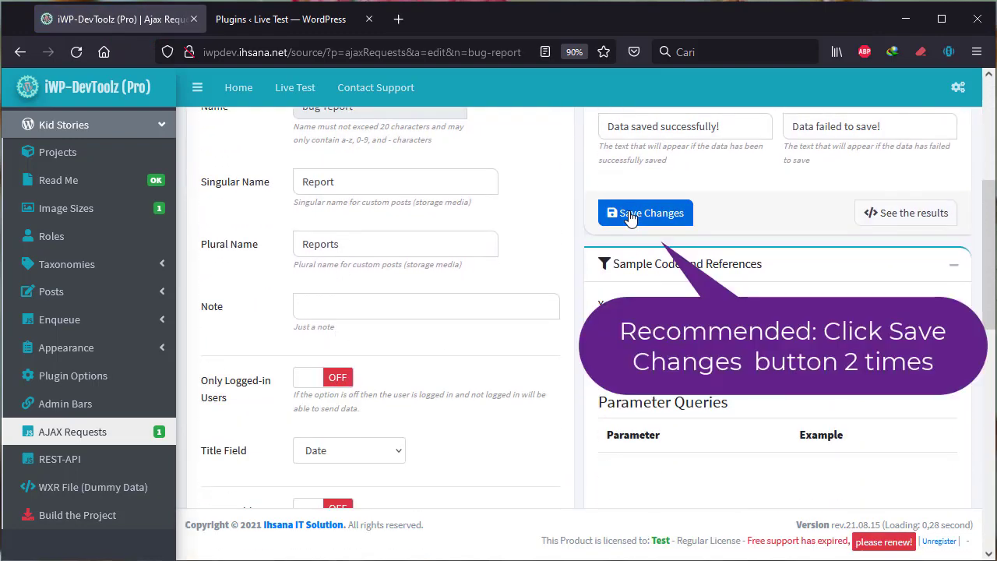
left_click(631, 215)
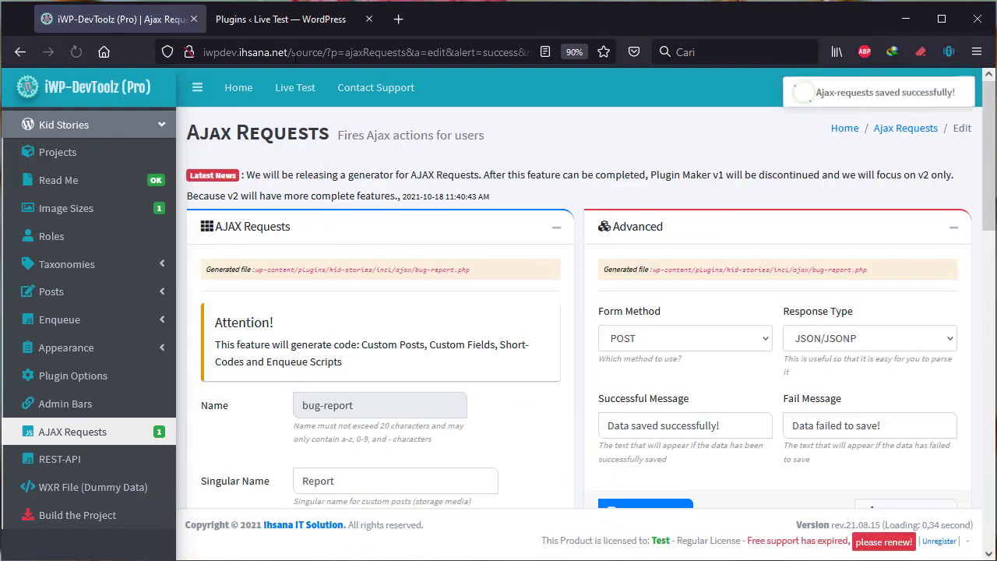
Refresh WordPress admin and open Reports > Add New, whose Reports Data box is empty.
left_click(296, 26)
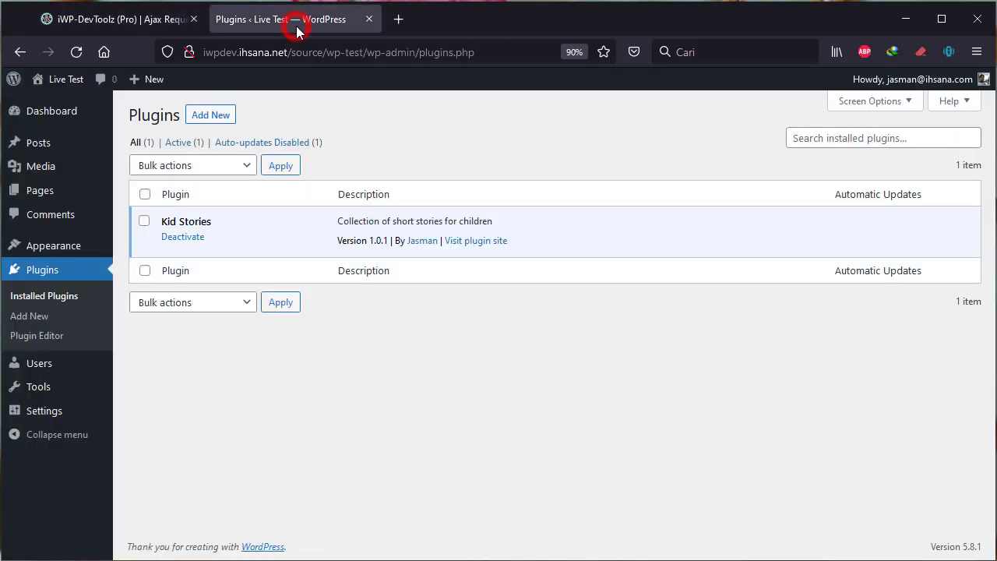
left_click(45, 273)
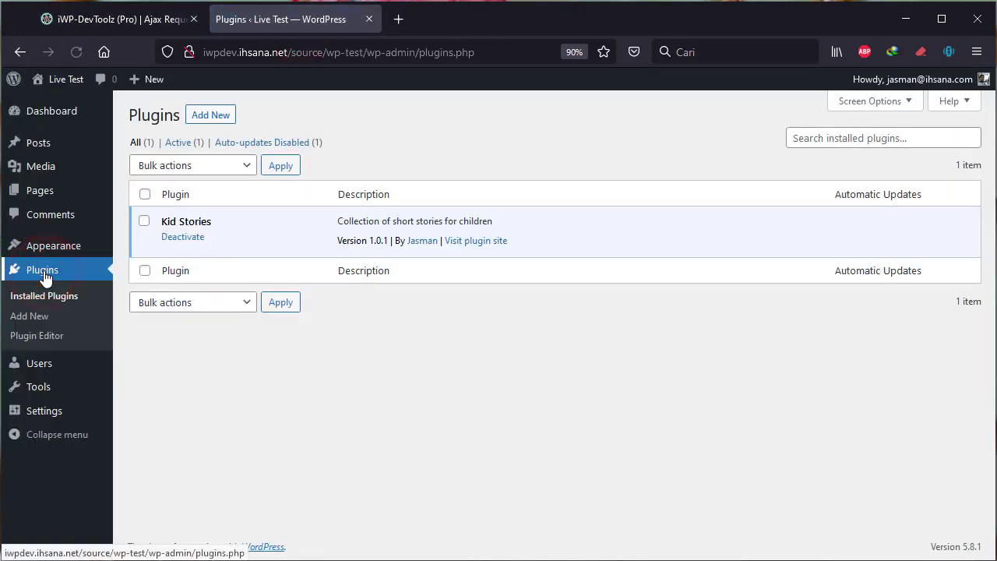
left_click(54, 275)
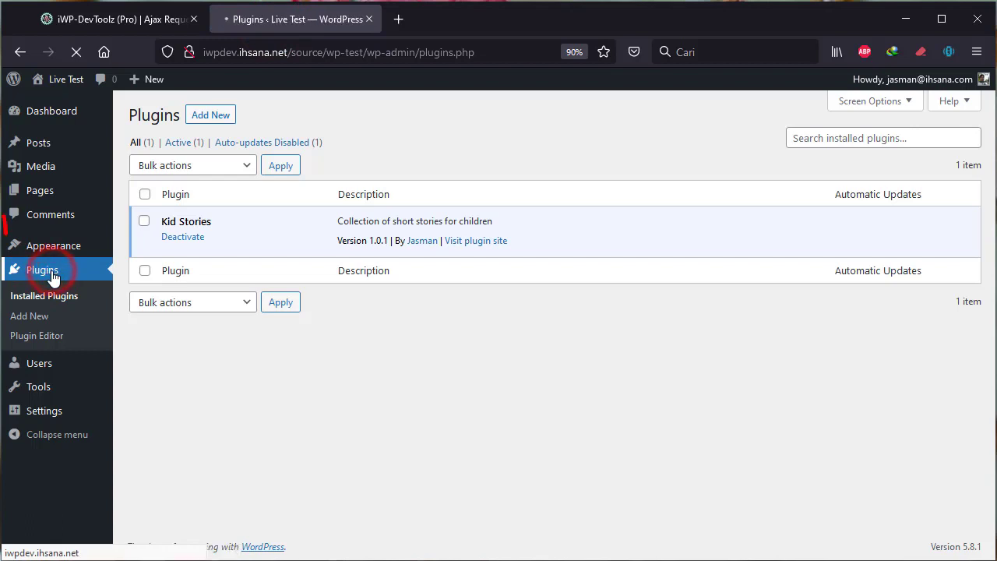
mouse_move(44, 238)
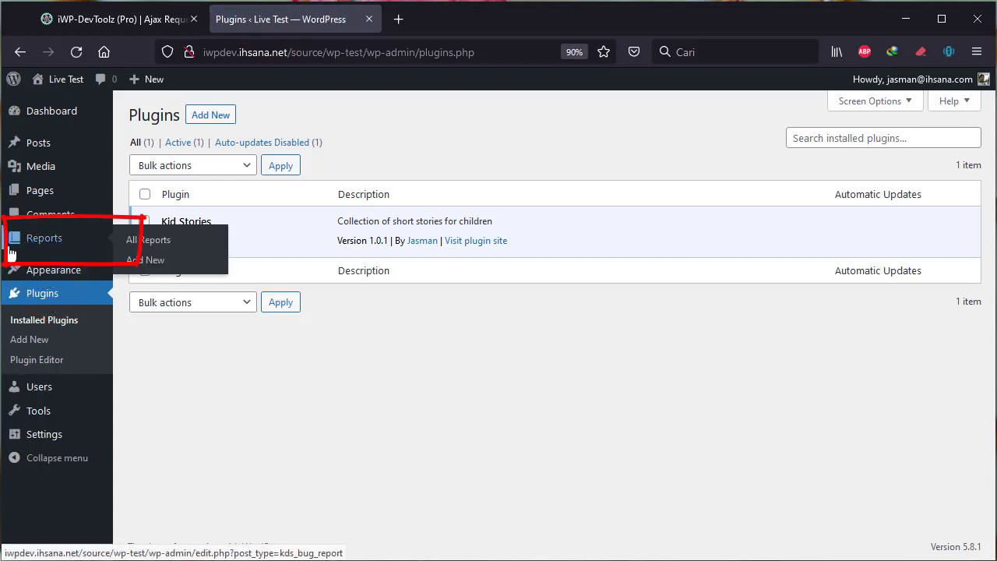
left_click(152, 242)
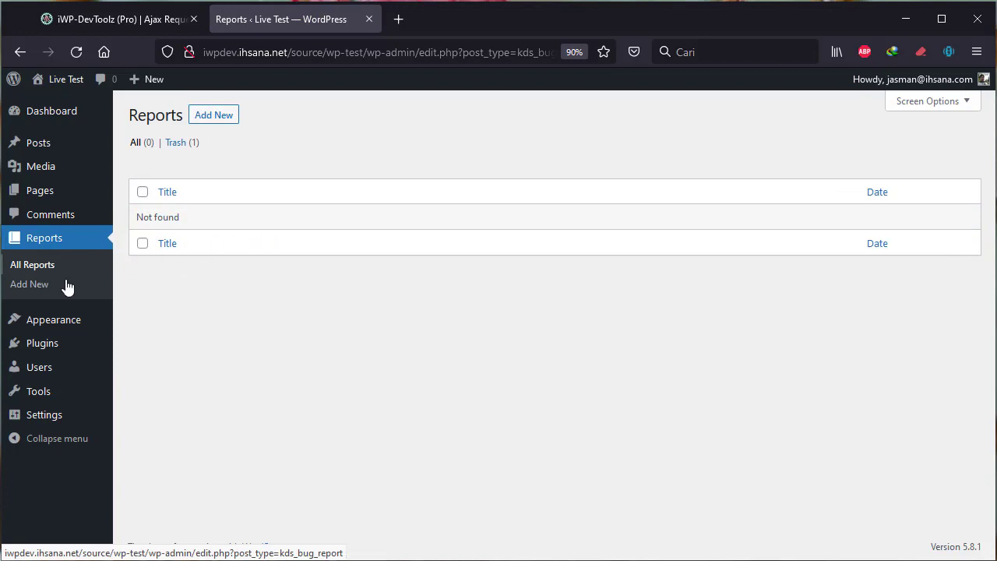
left_click(31, 284)
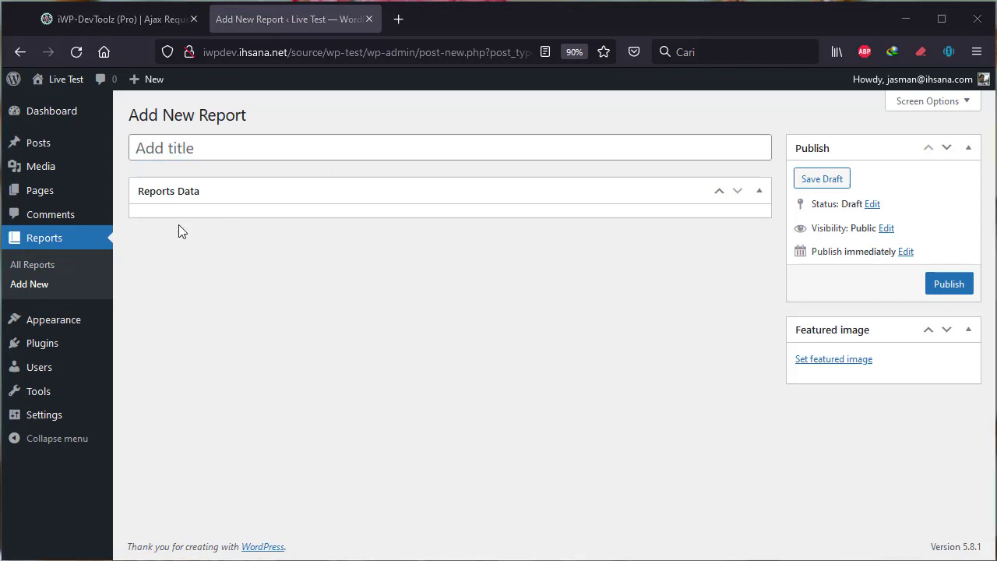
Add a first custom field with variable name and label 'Name'.
left_click(130, 17)
scroll(555, 278, "down", 3)
scroll(575, 333, "down", 4)
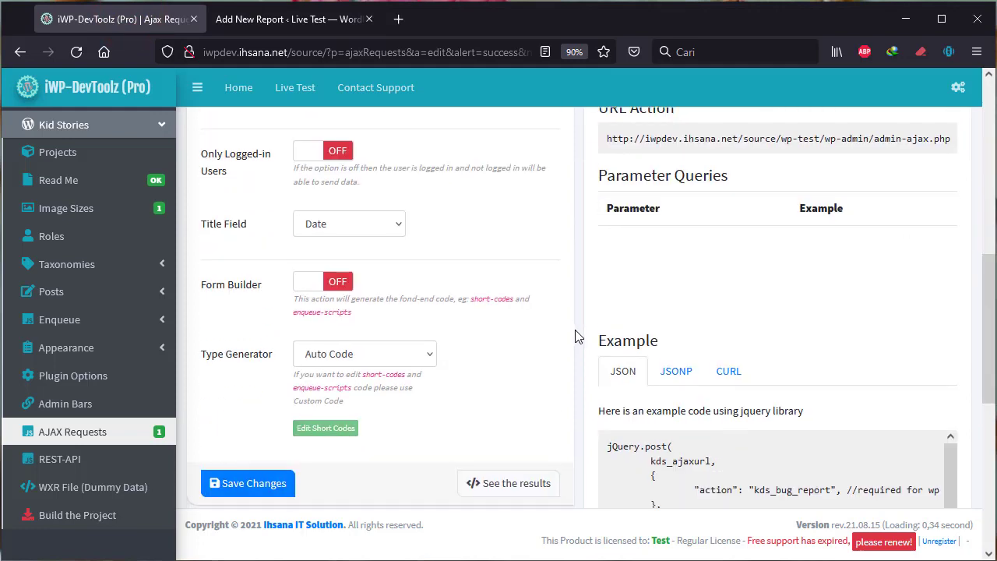
scroll(575, 334, "down", 4)
scroll(574, 334, "down", 1)
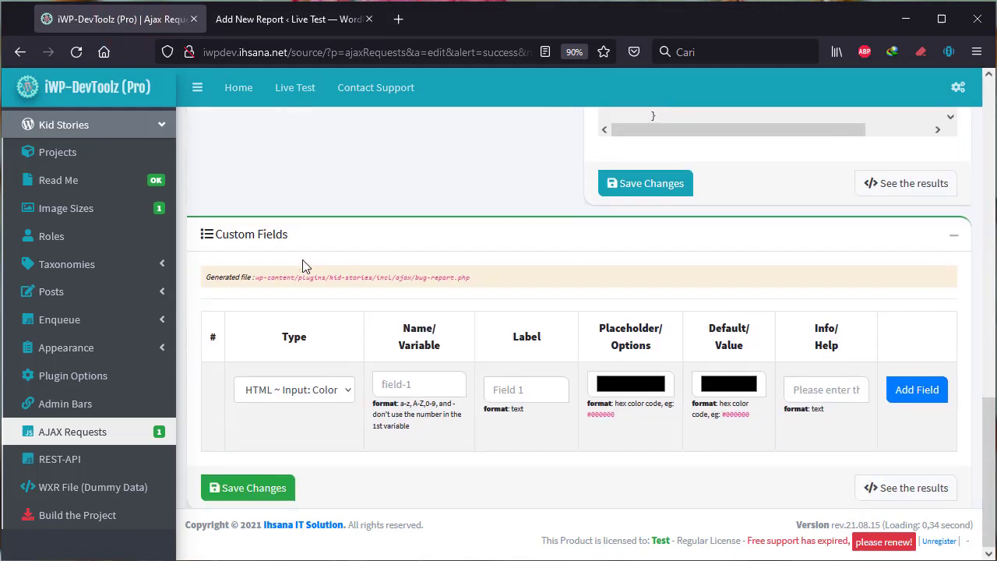
left_click(405, 387)
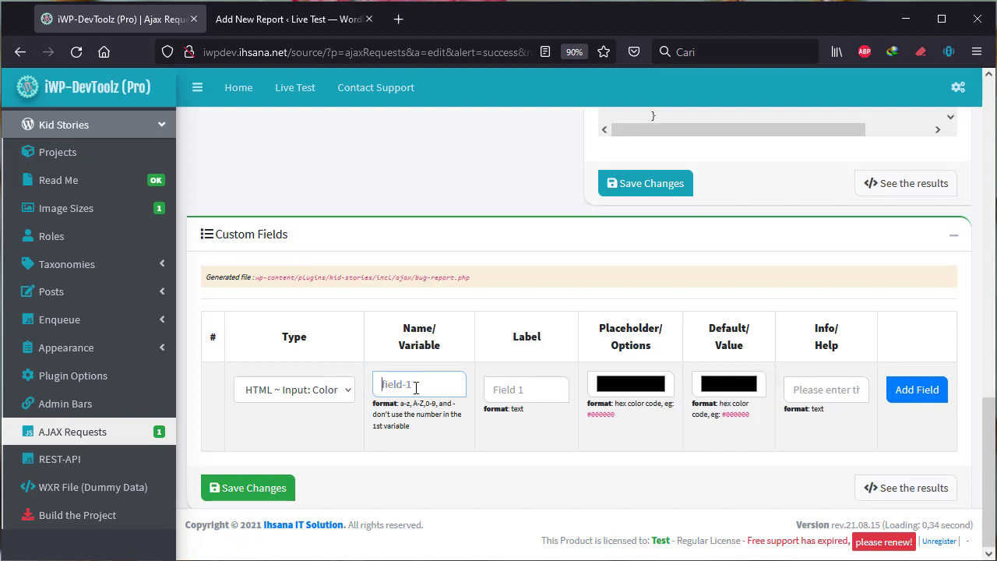
left_click(416, 387)
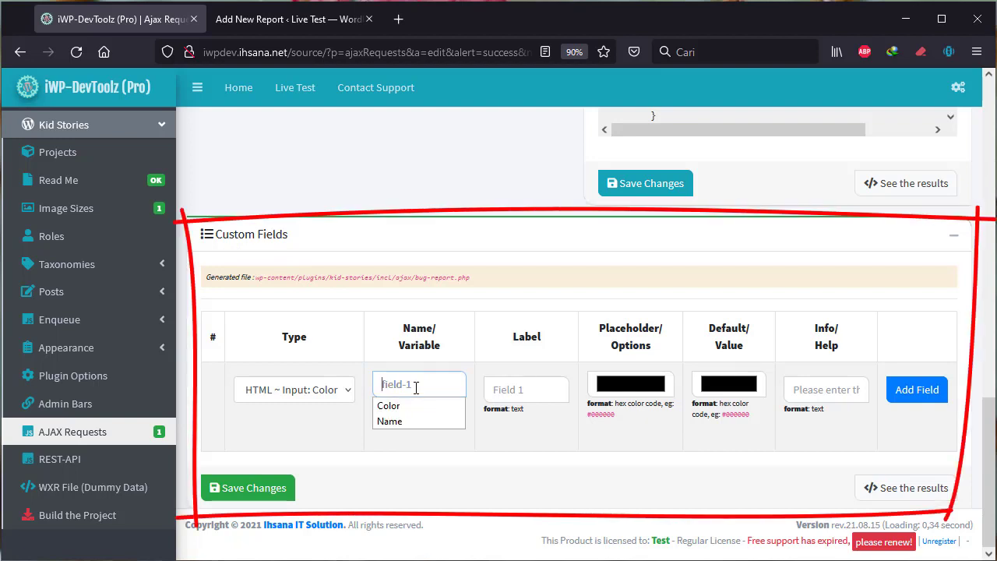
left_click(399, 420)
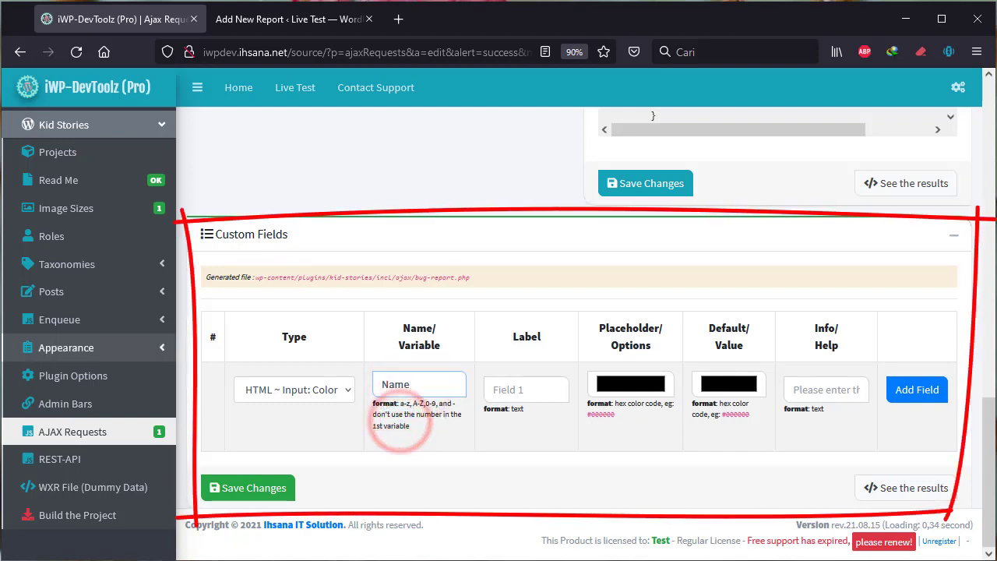
left_click(502, 389)
left_click(497, 425)
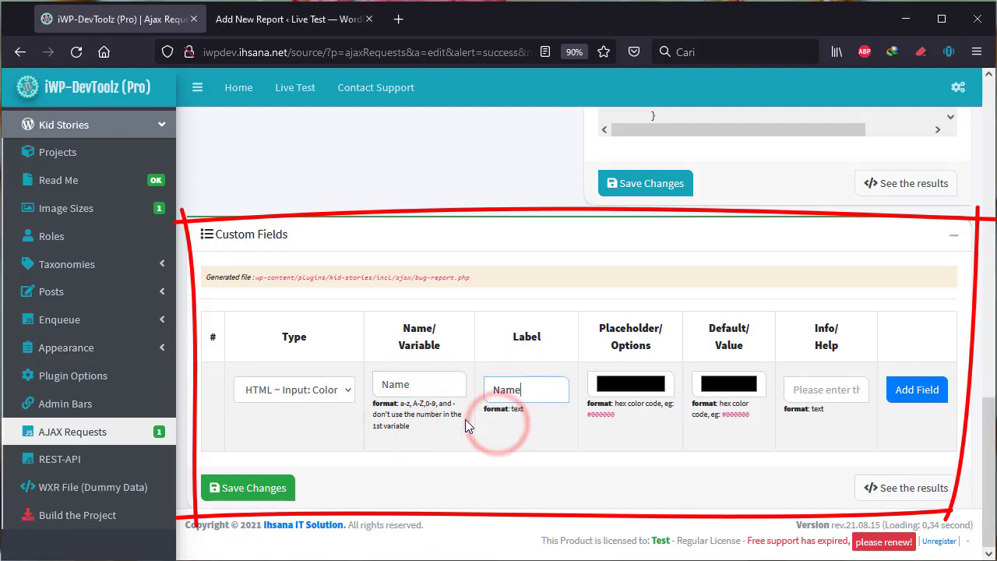
left_click(920, 394)
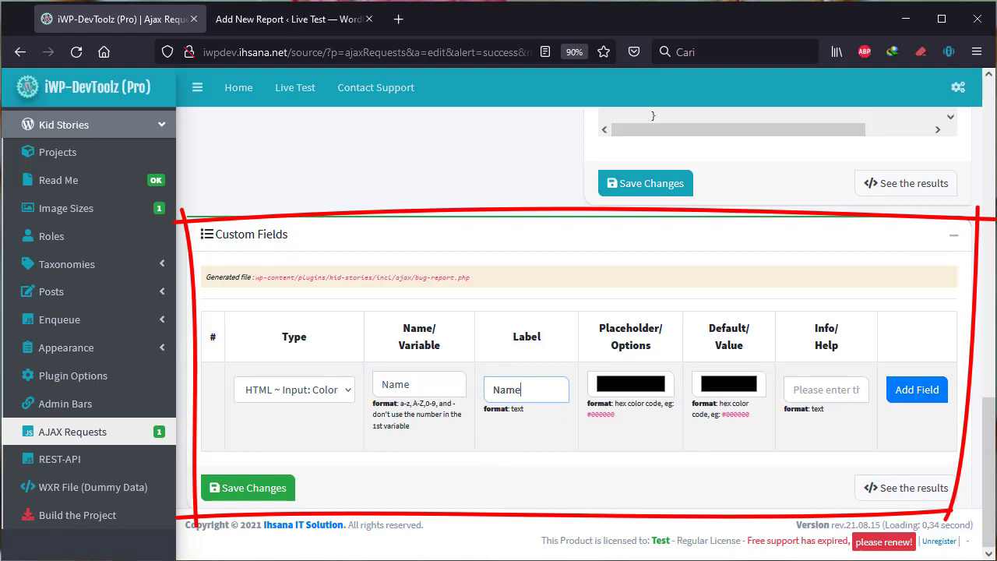
Add a second custom field with variable name and label 'Email'.
scroll(328, 424, "down", 5)
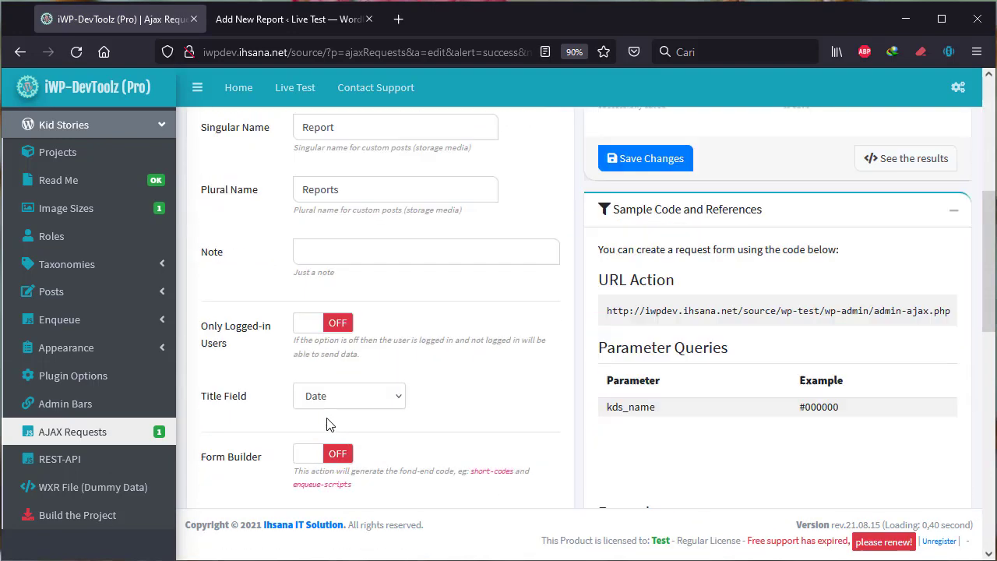
scroll(328, 425, "down", 5)
left_click(400, 384)
left_click(405, 405)
left_click(527, 389)
left_click(510, 408)
left_click(258, 487)
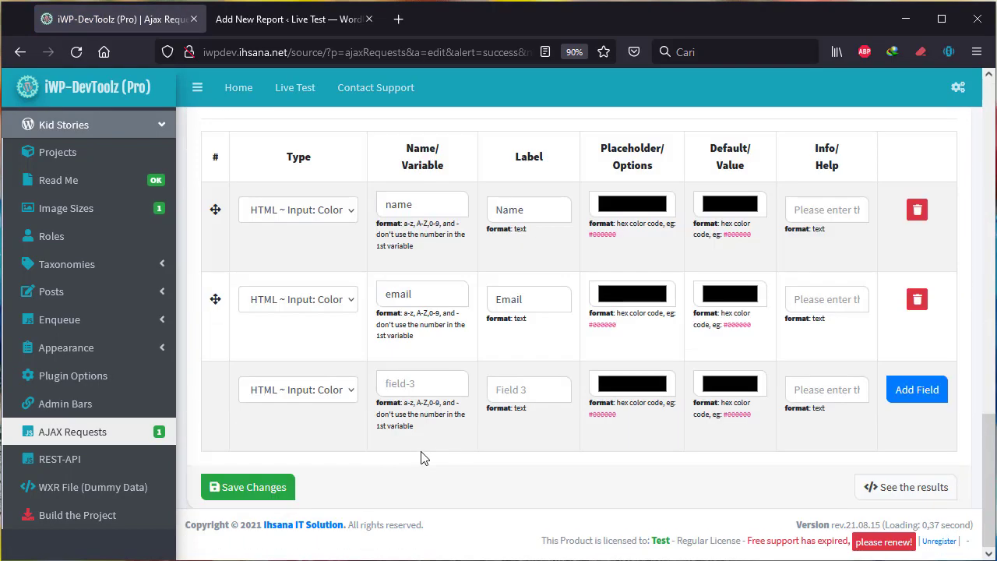
Give the third custom field the variable name and label 'Message'.
left_click(421, 383)
left_click(402, 405)
left_click(517, 389)
left_click(507, 406)
Make the Name field an Input: Text with a sample name placeholder.
left_click(300, 209)
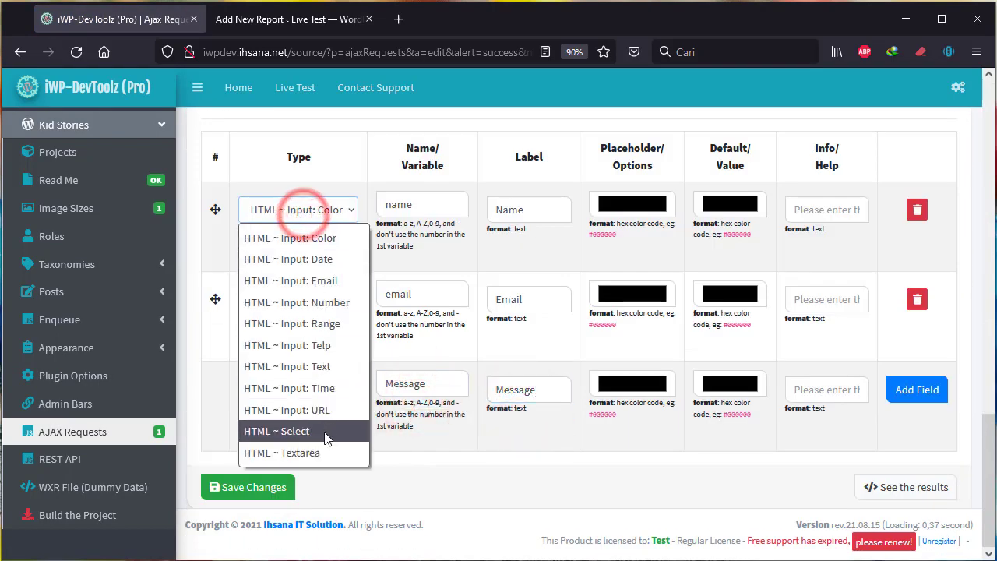
left_click(315, 450)
left_click(323, 209)
left_click(336, 367)
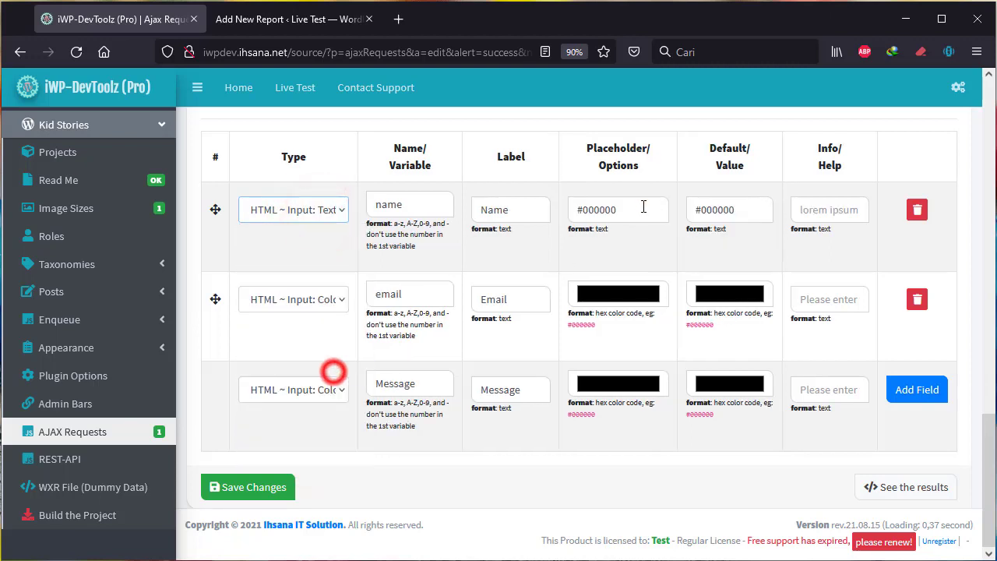
left_click(639, 211)
left_click(652, 210)
type("Jasman")
left_click(623, 253)
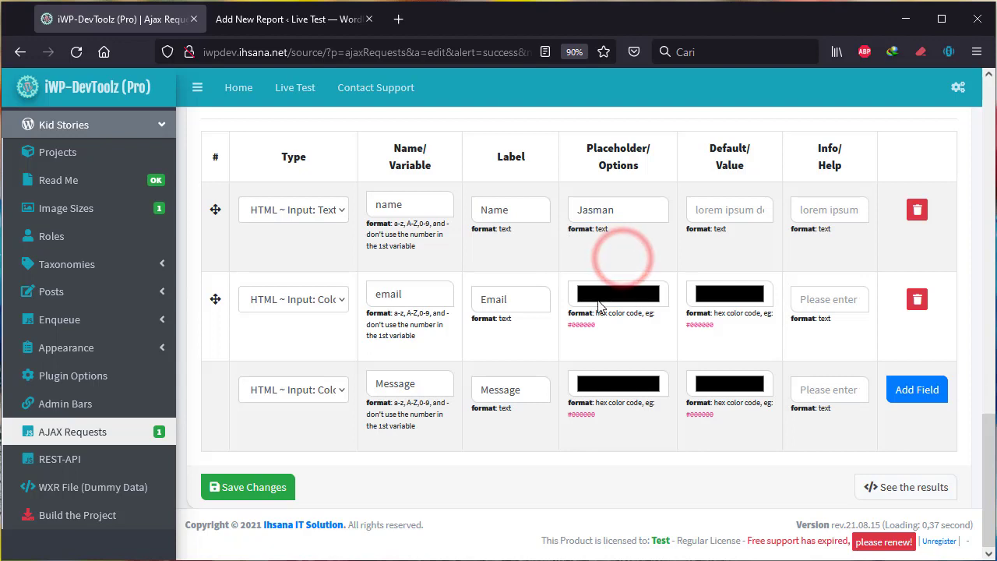
Make the Email field an Input: Email with a sample e-mail address placeholder.
left_click(308, 301)
left_click(320, 459)
left_click(310, 298)
left_click(335, 371)
double_click(628, 294)
key("BackSpace")
double_click(730, 294)
key("BackSpace")
left_click(593, 294)
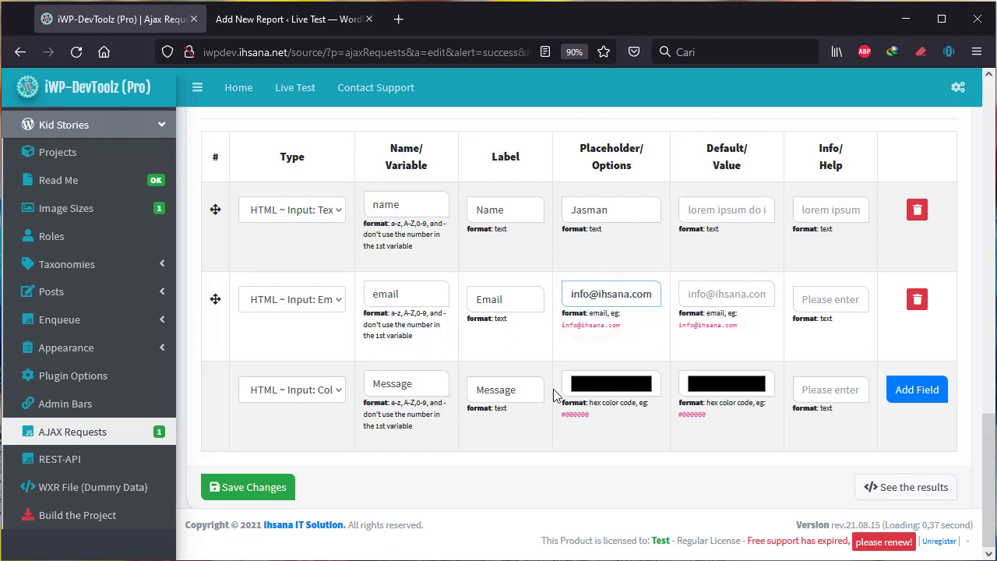
Make the Message field a Textarea and save the custom fields.
left_click(330, 390)
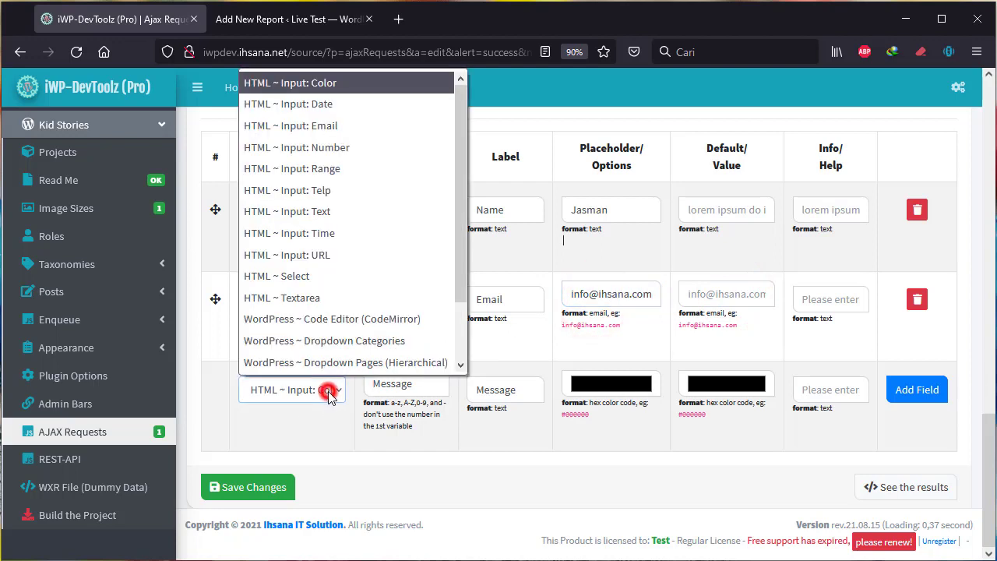
left_click(286, 296)
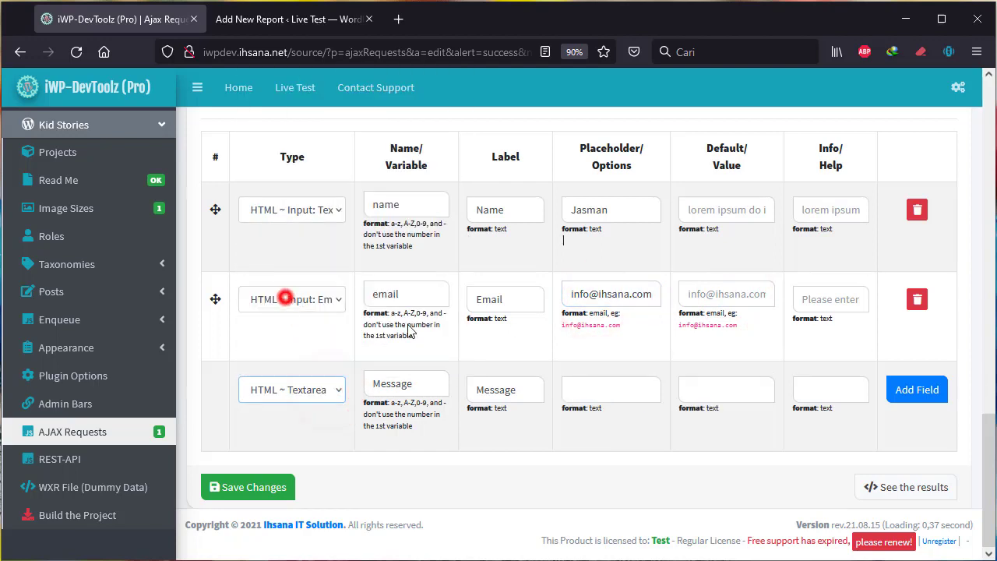
left_click(257, 488)
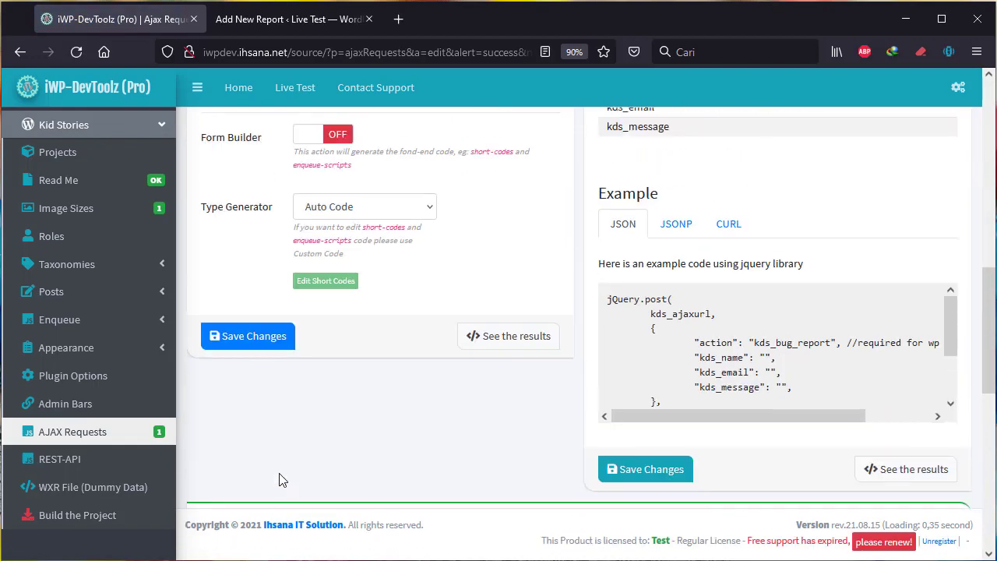
scroll(257, 506, "up", 4)
left_click(235, 487)
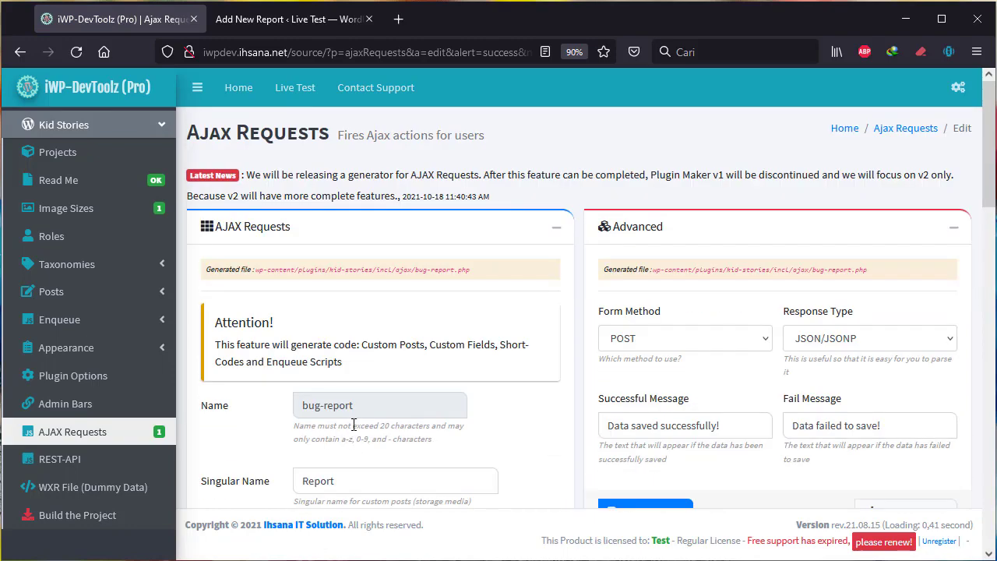
scroll(354, 424, "down", 2)
scroll(354, 424, "down", 5)
scroll(351, 425, "down", 5)
scroll(351, 429, "up", 4)
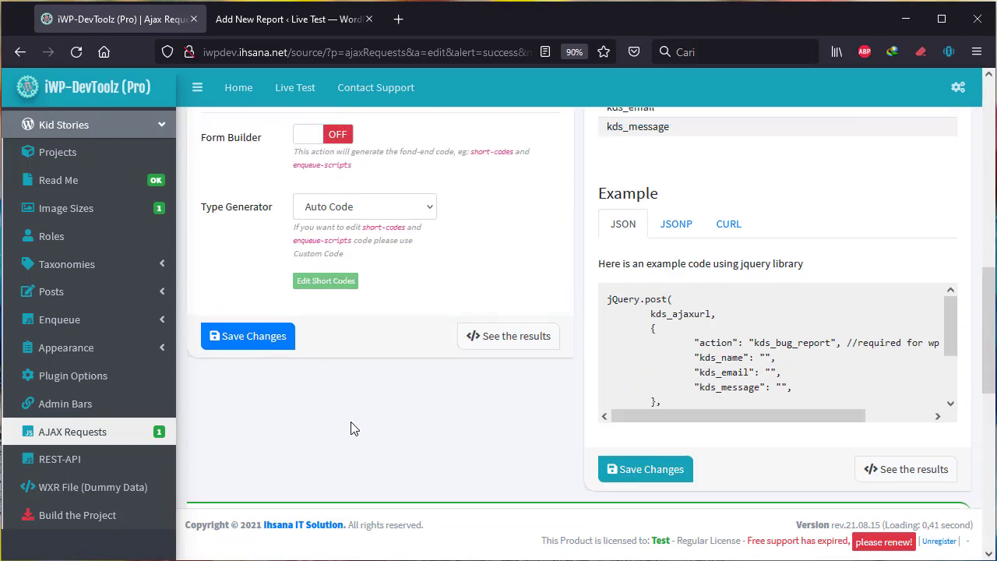
scroll(350, 428, "up", 2)
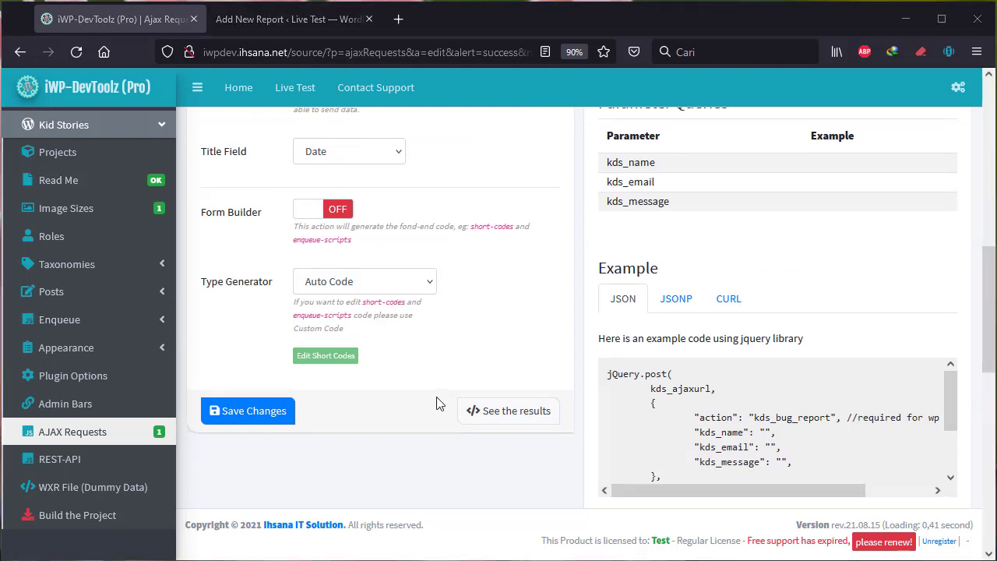
scroll(437, 402, "up", 5)
scroll(430, 396, "up", 5)
Reload Add New Report so Reports Data shows the Name, Email and Message fields.
scroll(431, 396, "up", 3)
left_click(241, 19)
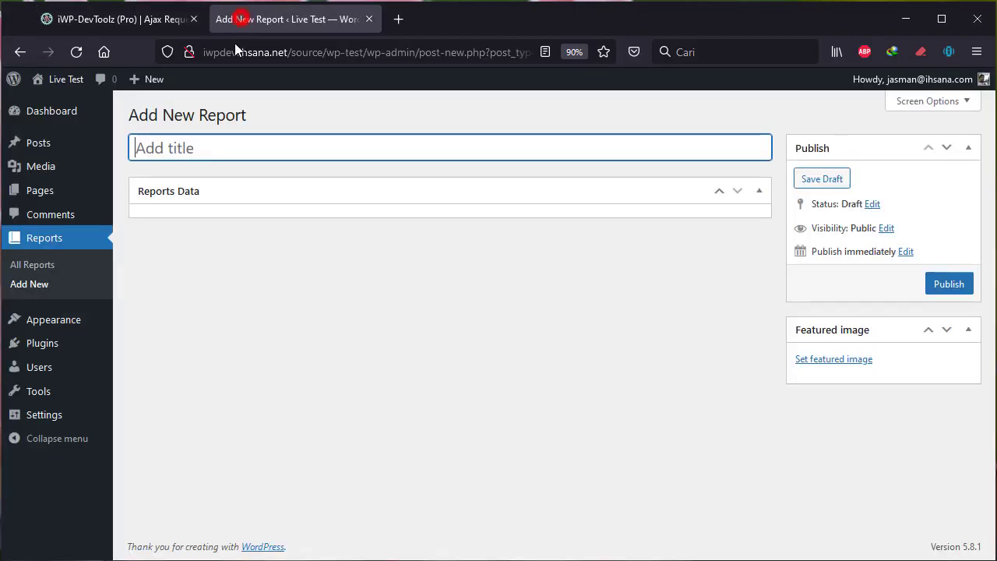
left_click(512, 51)
key("Return")
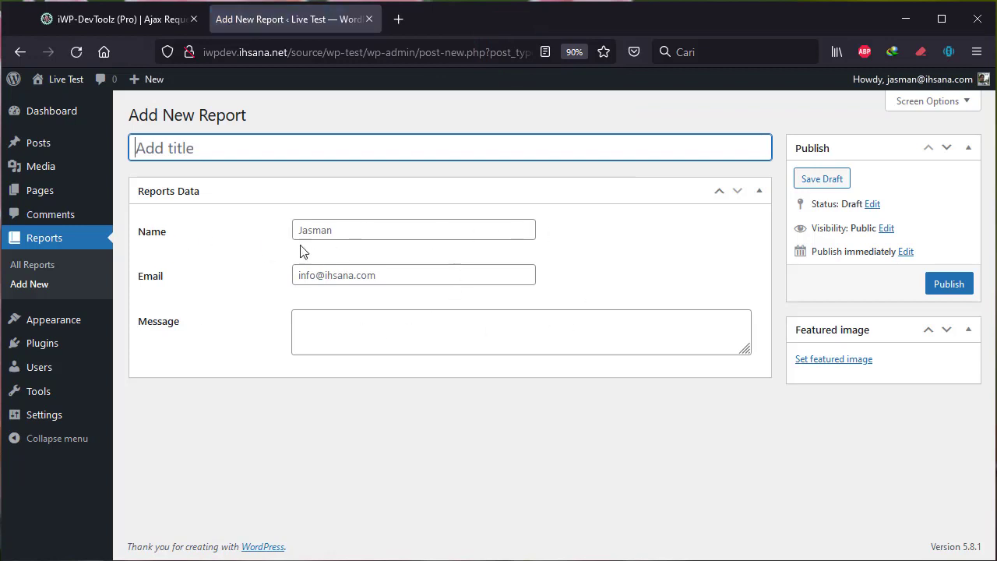
left_click(628, 292)
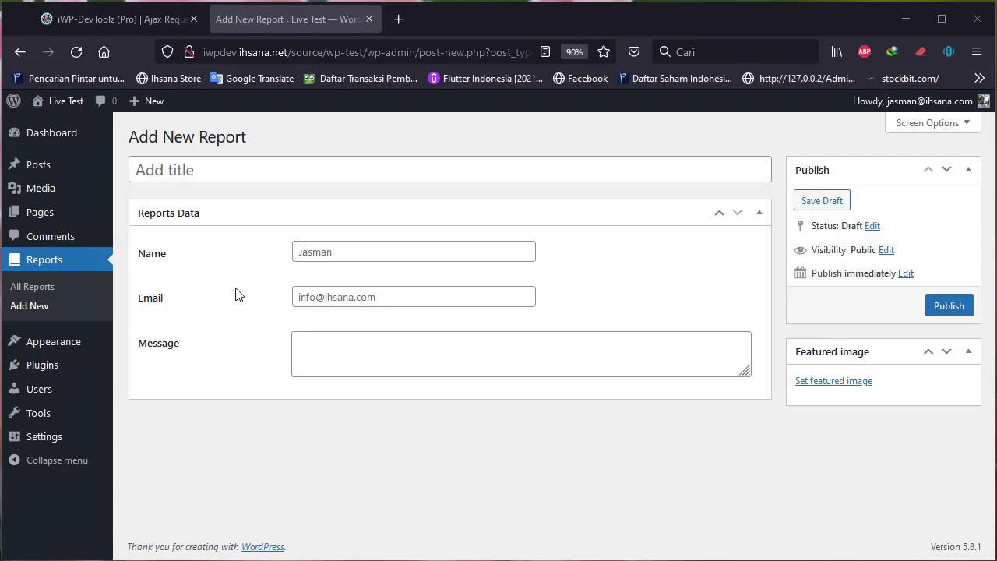
Enable Form Builder on the bug-report request and save.
left_click(84, 21)
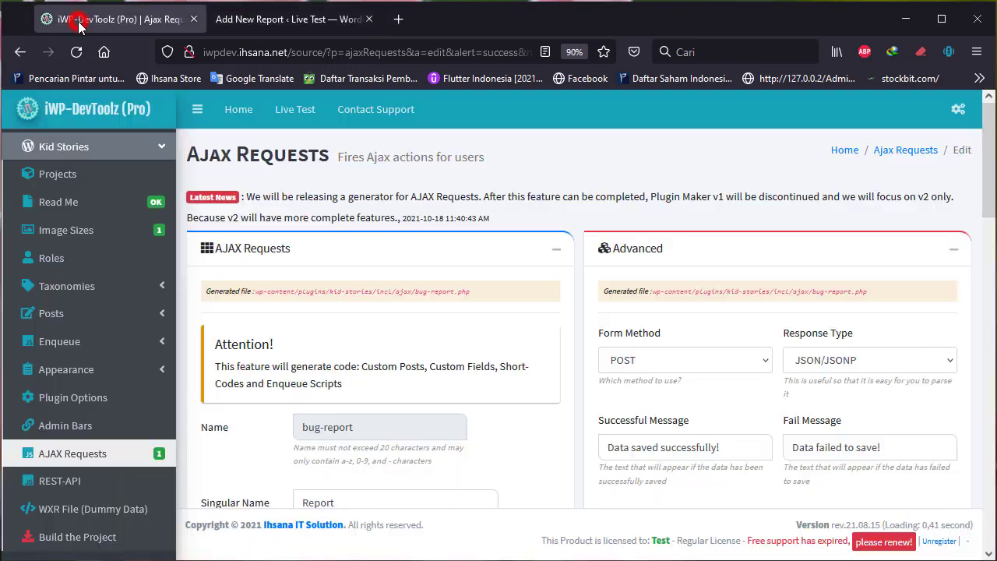
scroll(287, 390, "down", 1)
scroll(287, 389, "down", 3)
scroll(288, 389, "down", 4)
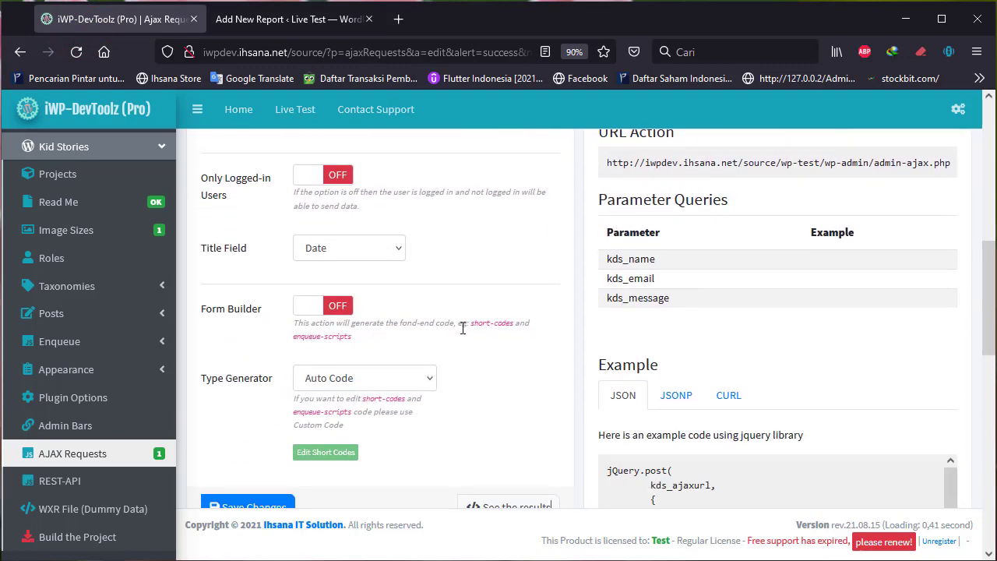
left_click_drag(469, 327, 531, 326)
left_click(366, 342)
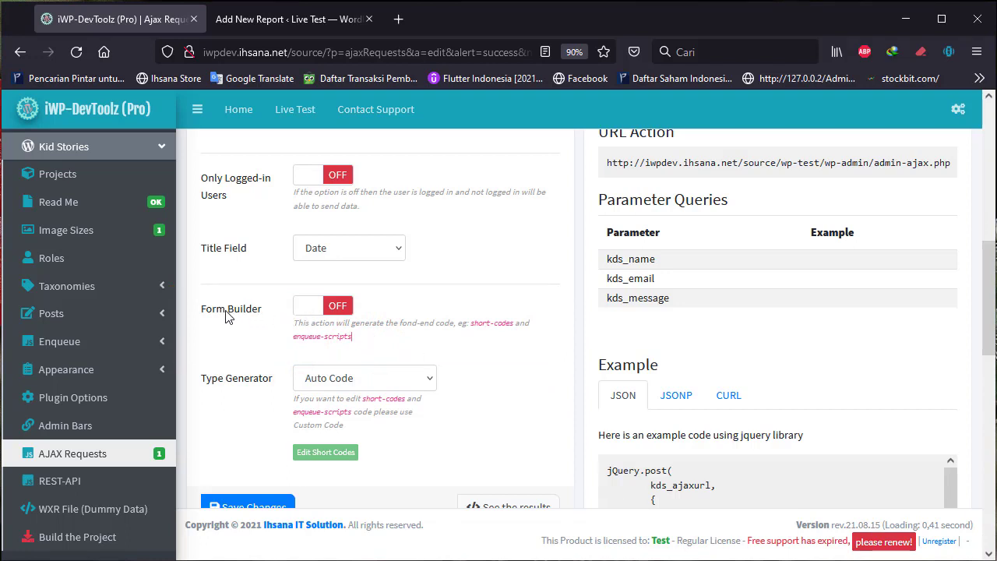
left_click(329, 312)
scroll(294, 440, "down", 2)
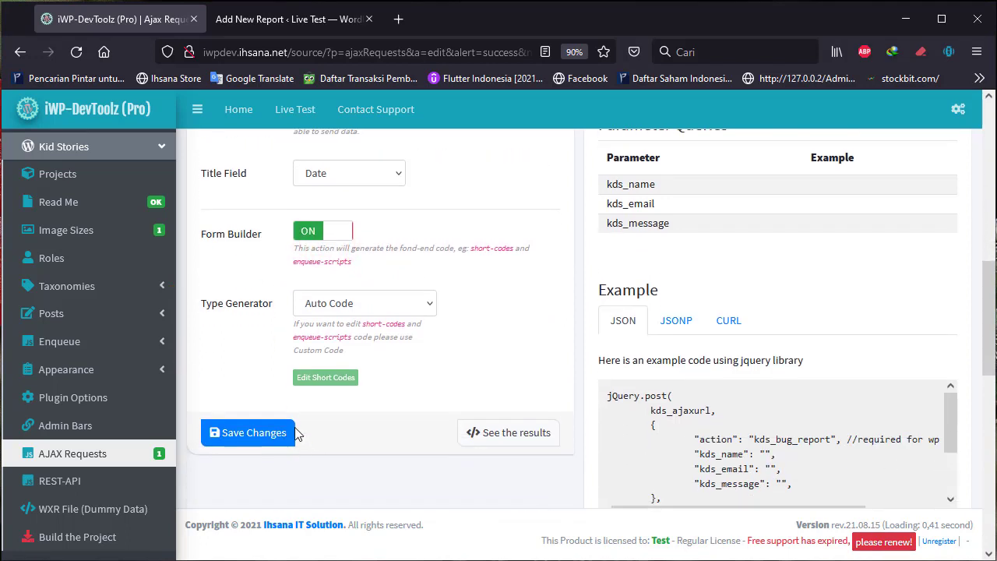
left_click(257, 441)
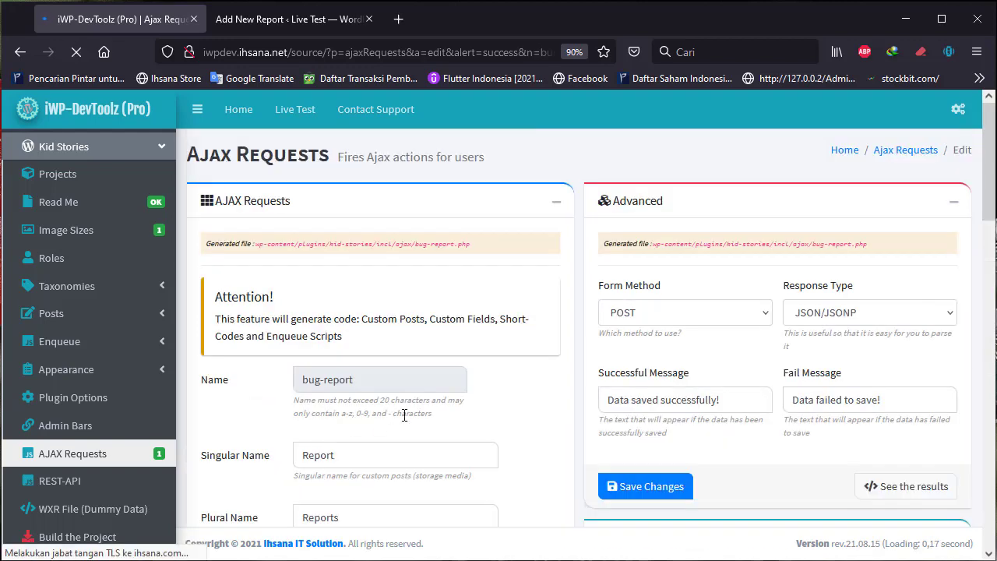
Save the settings again and review the Form Builder and Auto Code generation options.
scroll(404, 414, "down", 5)
scroll(404, 413, "down", 3)
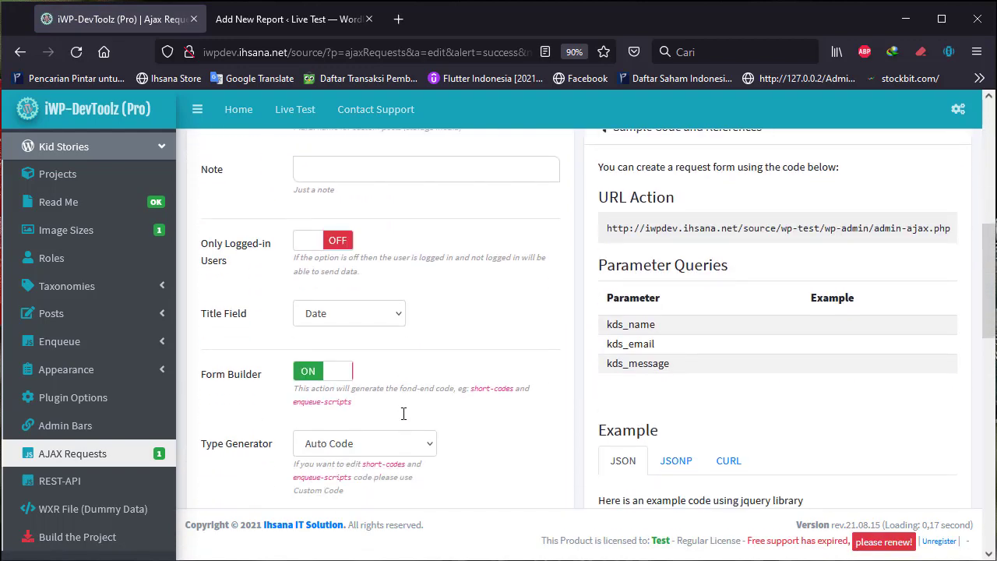
scroll(401, 414, "down", 5)
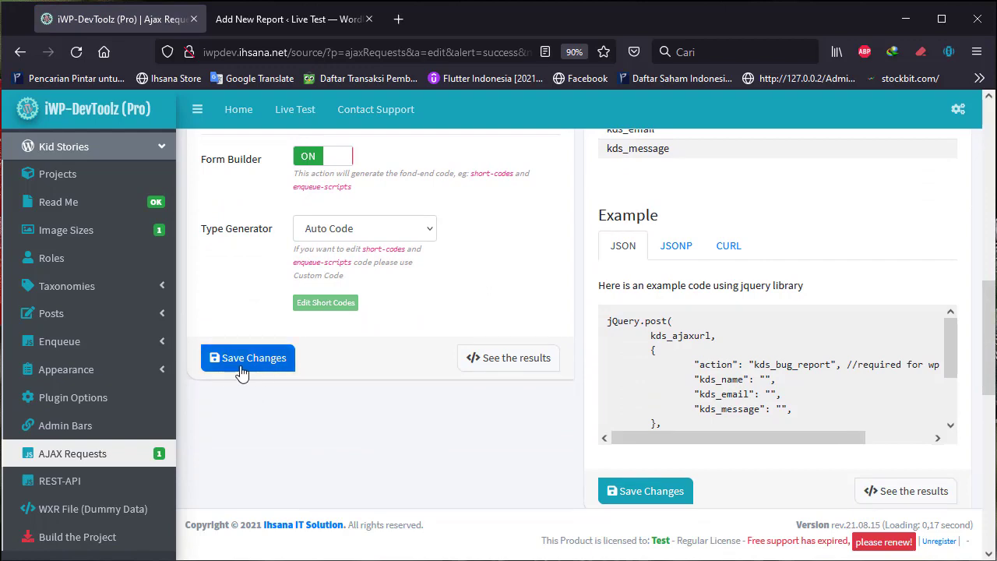
left_click(242, 372)
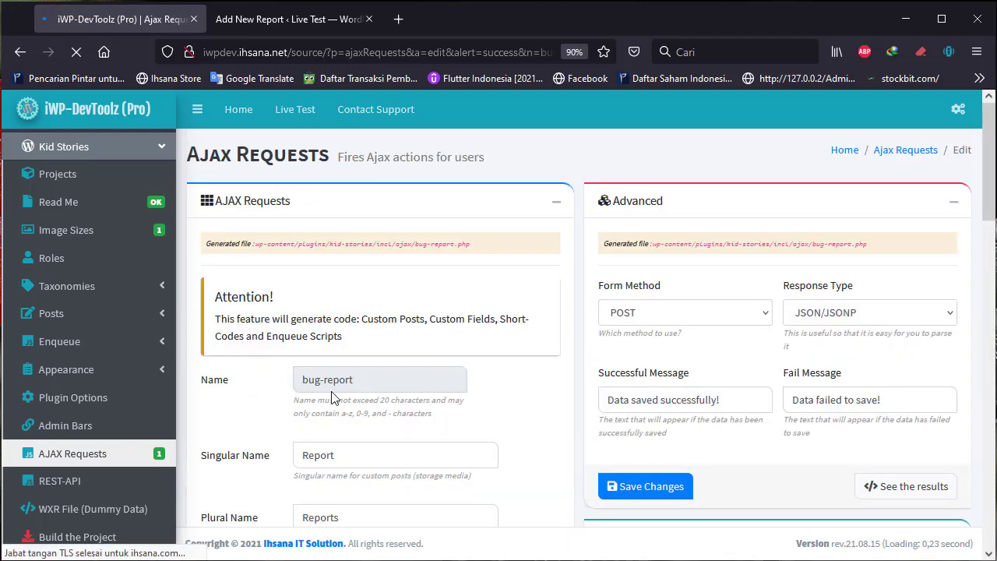
scroll(397, 413, "down", 4)
scroll(397, 415, "down", 6)
scroll(396, 419, "down", 4)
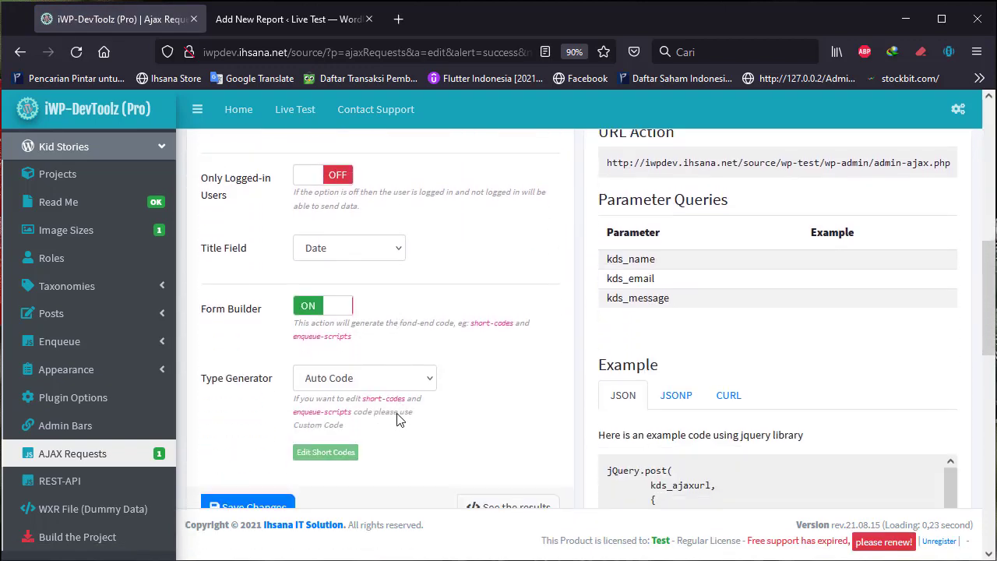
scroll(397, 420, "up", 2)
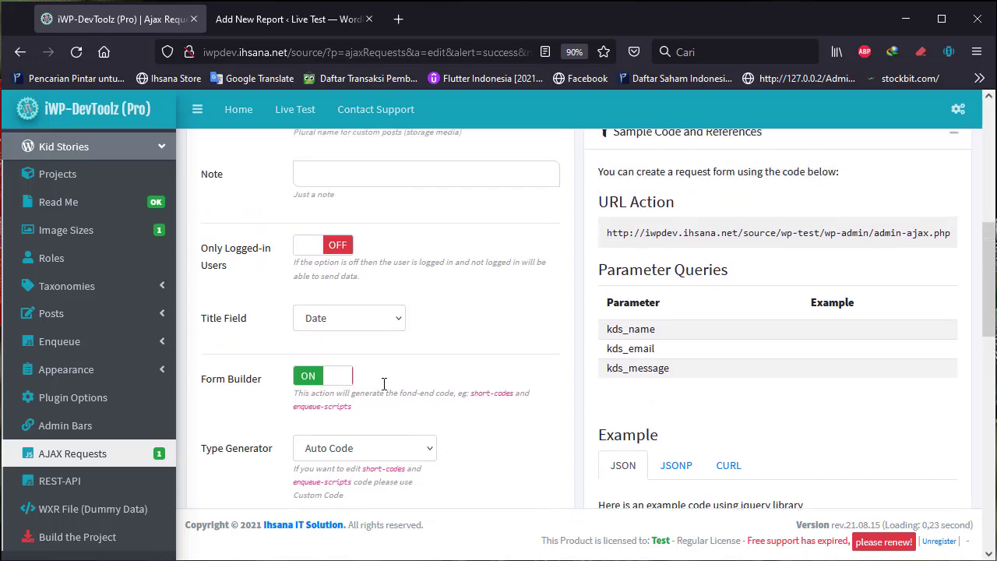
Open the post 'Donec sit amet lacinia tortor' for editing from All Posts.
left_click(273, 21)
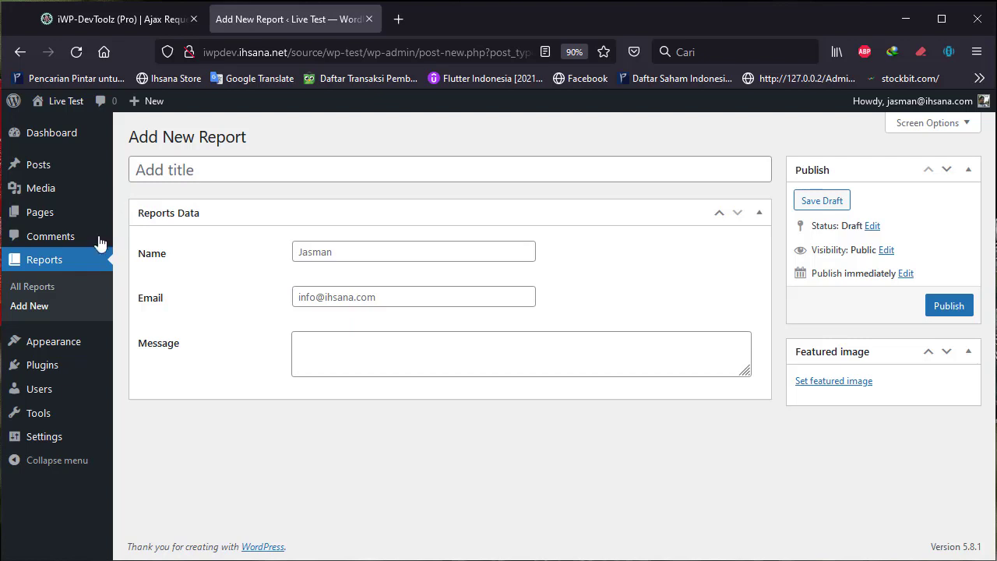
mouse_move(38, 165)
left_click(142, 167)
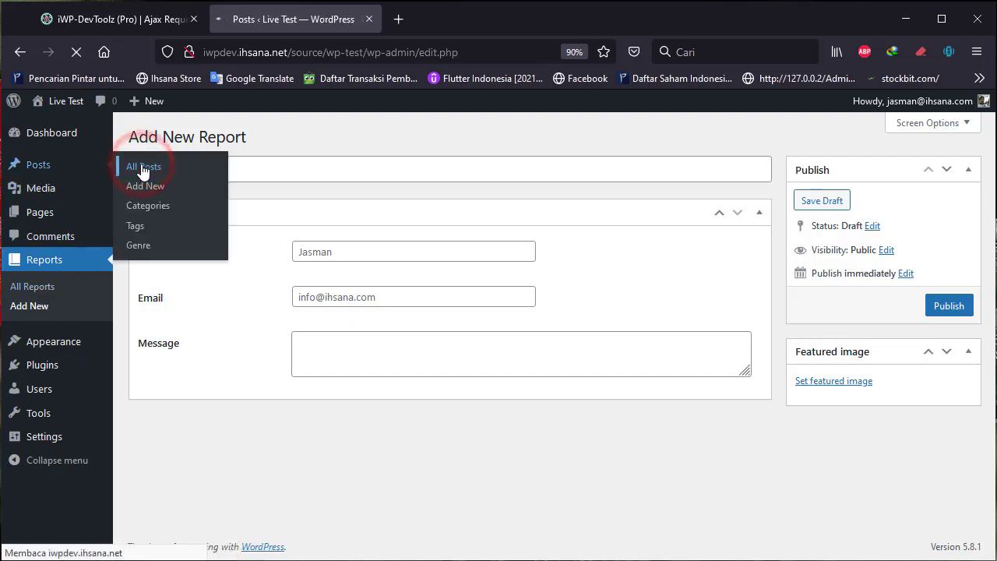
mouse_move(275, 250)
left_click(168, 265)
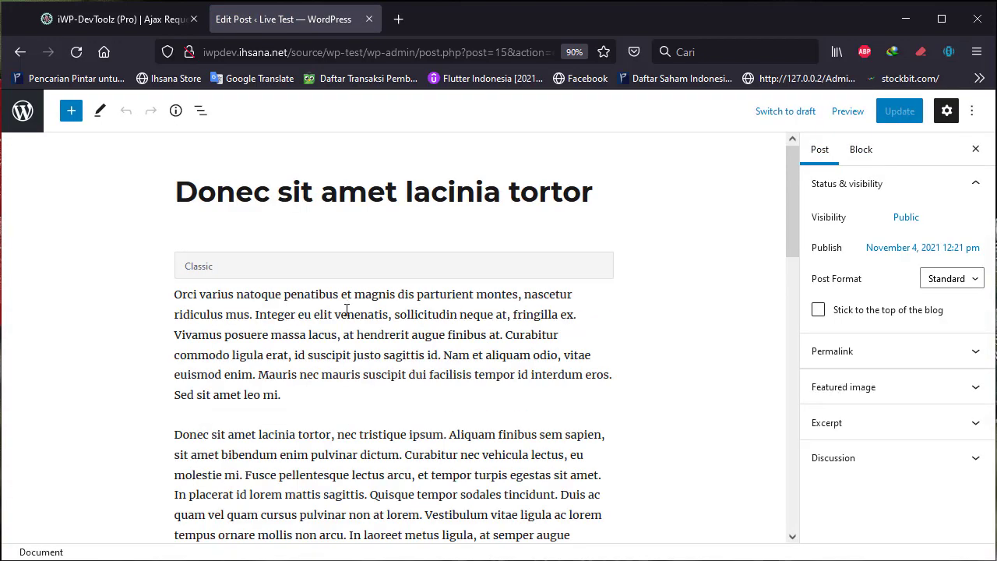
Add a Classic block at the post's end containing the Reports shortcode titled 'Report'.
left_click(71, 110)
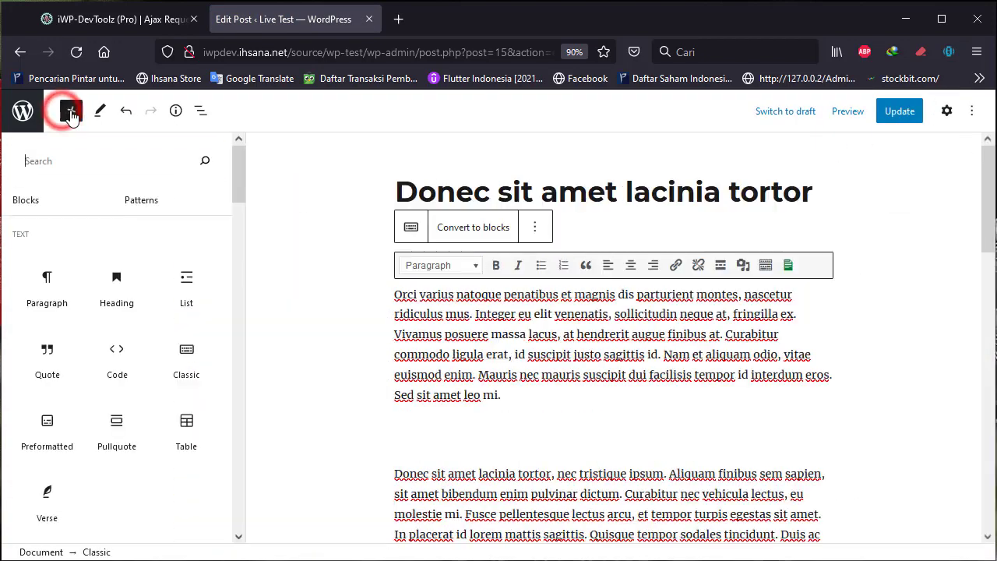
left_click(186, 356)
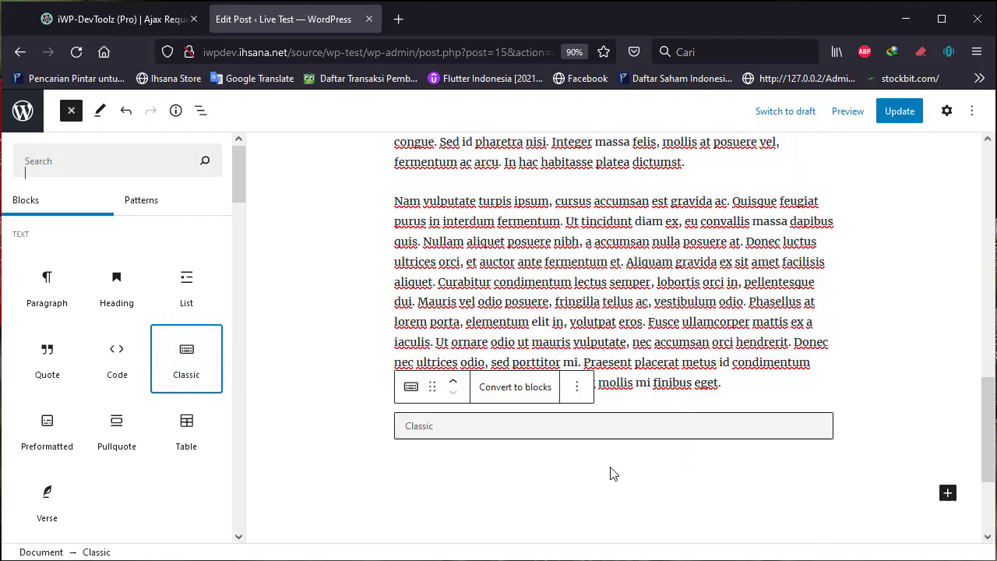
left_click(437, 357)
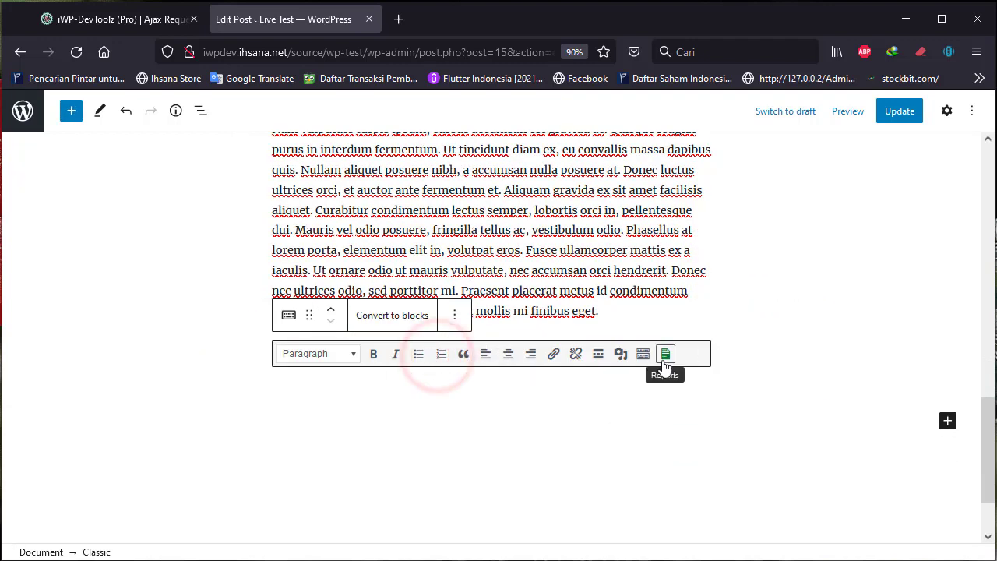
left_click(665, 357)
left_click(495, 306)
type("Report")
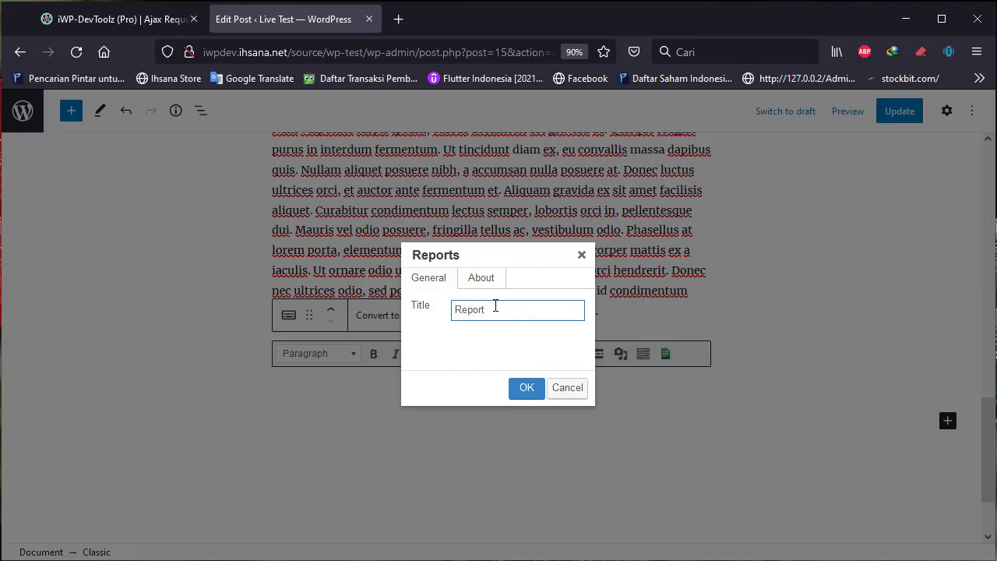
left_click(524, 388)
left_click(446, 430)
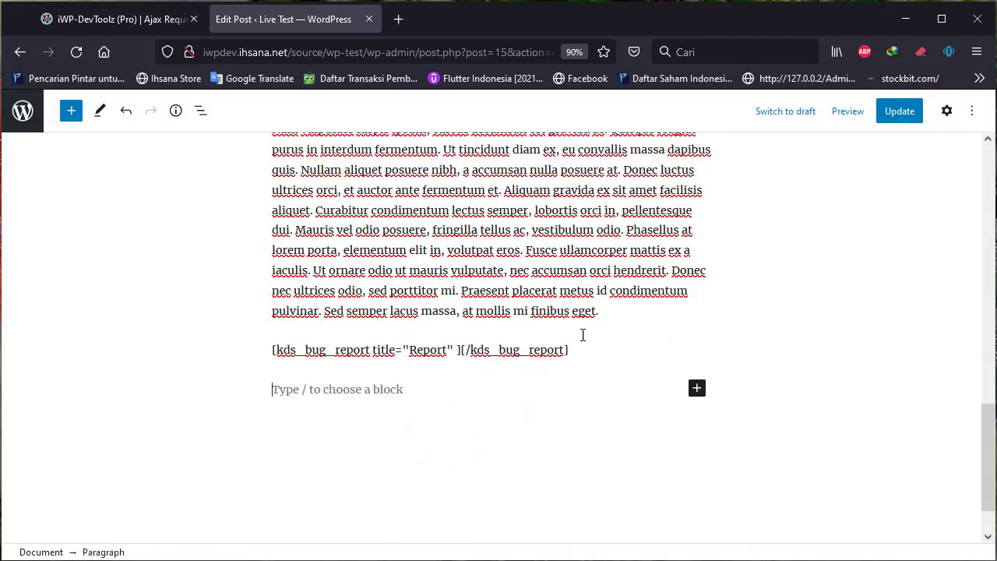
Update the post to save the kds_bug_report shortcode.
scroll(600, 330, "up", 1)
scroll(606, 374, "down", 2)
scroll(607, 374, "up", 3)
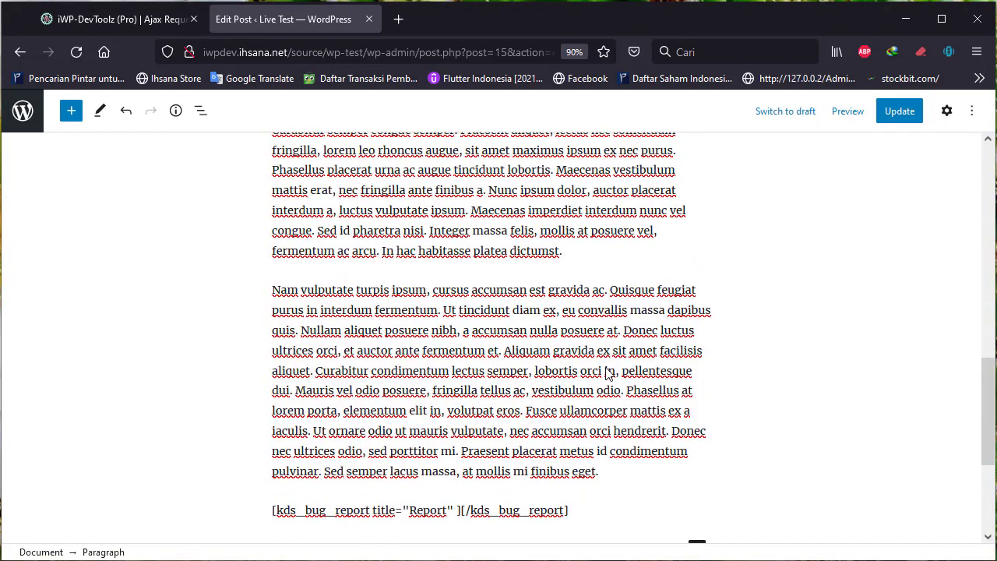
scroll(607, 374, "down", 2)
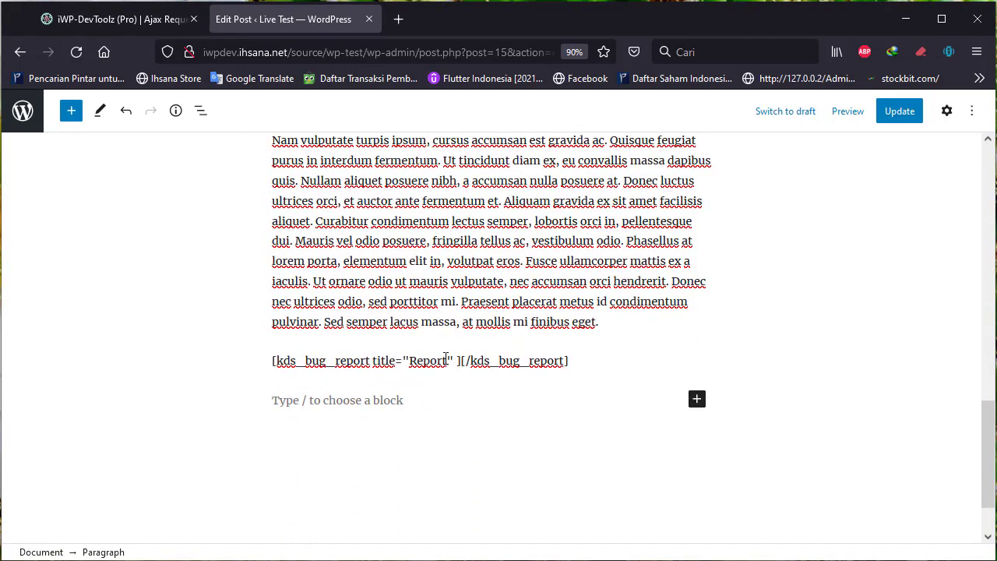
left_click(900, 123)
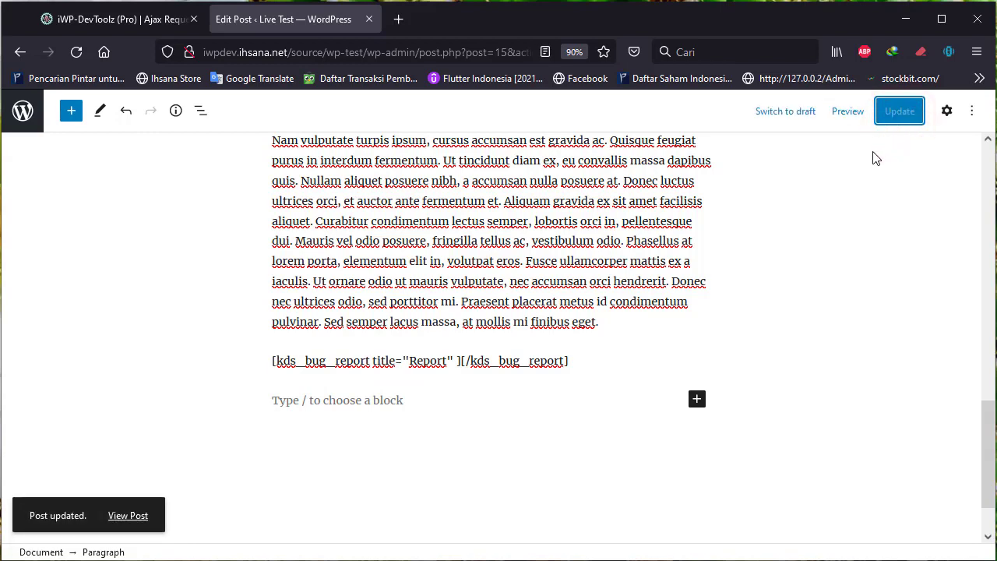
scroll(491, 312, "down", 1)
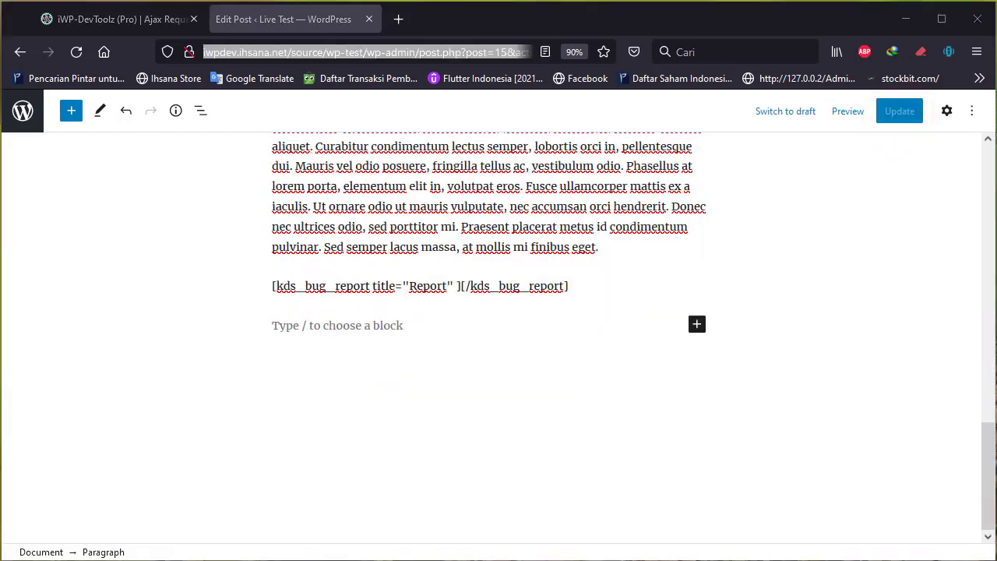
left_click(490, 325)
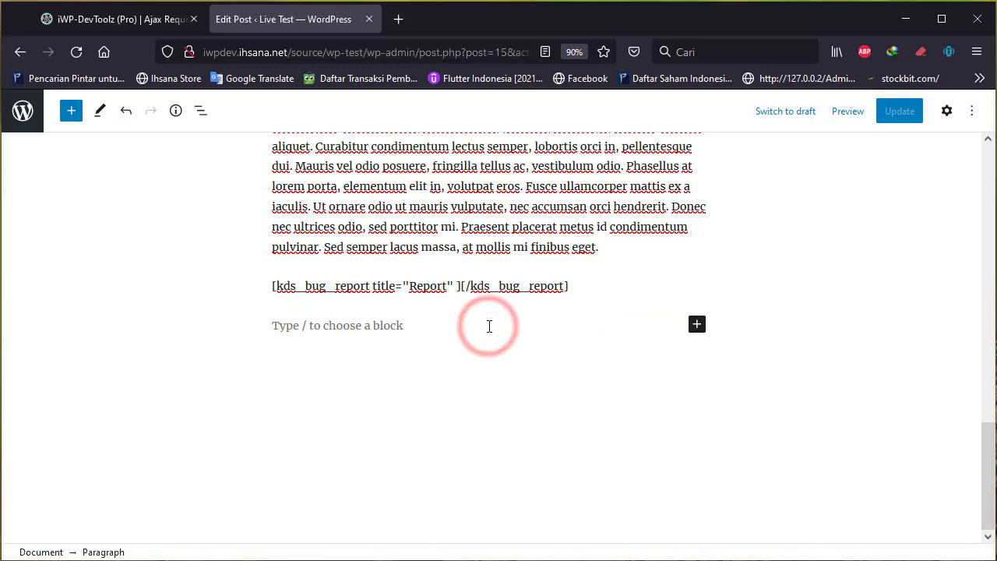
left_click(600, 287)
scroll(437, 198, "up", 2)
scroll(436, 197, "up", 5)
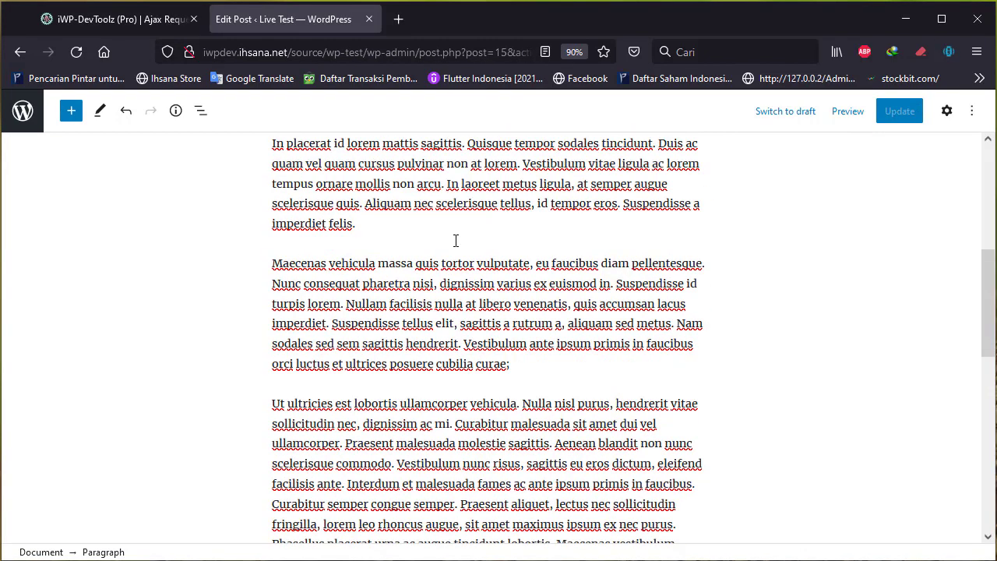
scroll(456, 239, "up", 5)
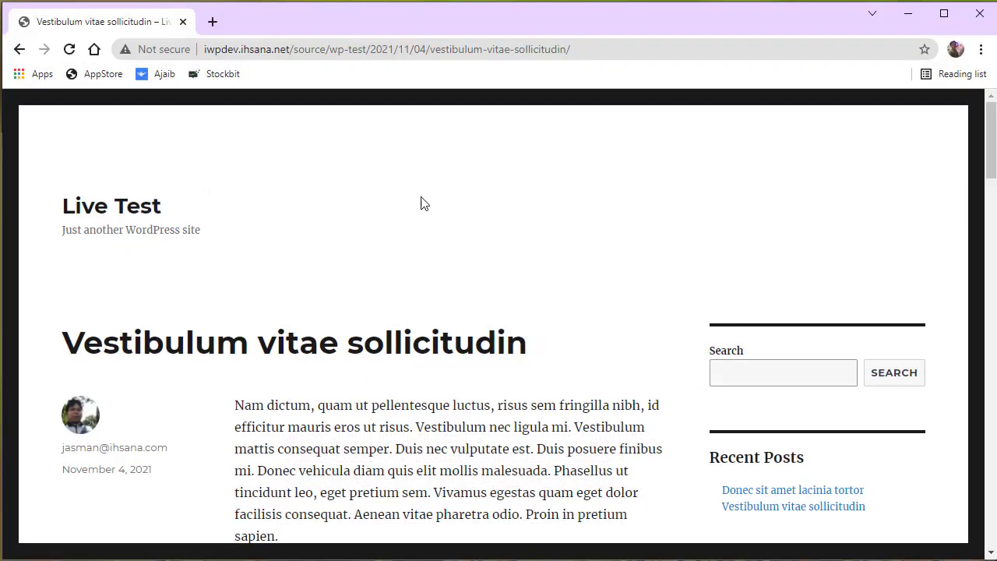
Open the 'Donec sit amet lacinia tortor' post and scroll down to its Report form.
scroll(757, 452, "down", 1)
left_click(734, 414)
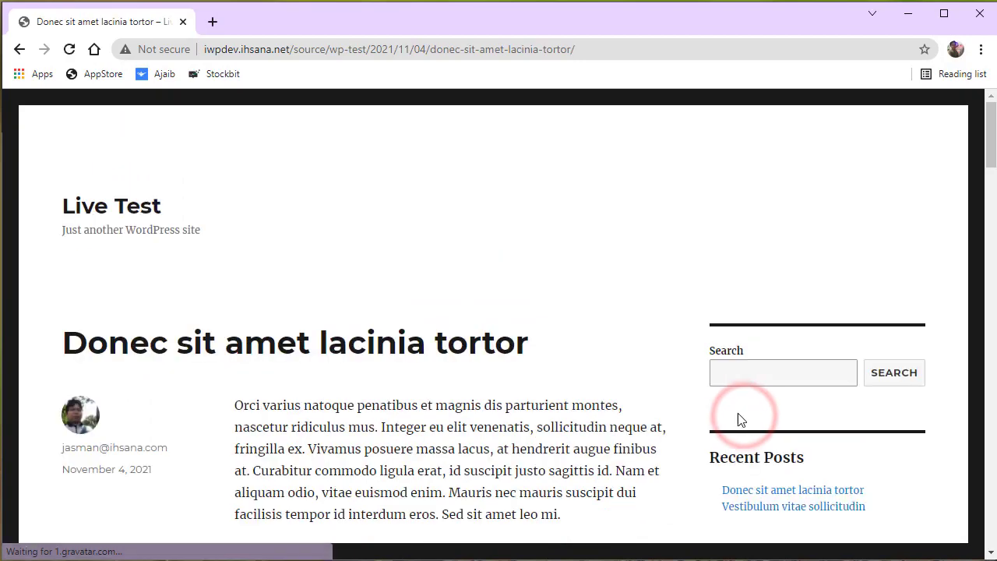
scroll(723, 418, "down", 2)
scroll(477, 328, "down", 3)
scroll(477, 329, "down", 3)
scroll(474, 330, "down", 4)
scroll(466, 317, "down", 3)
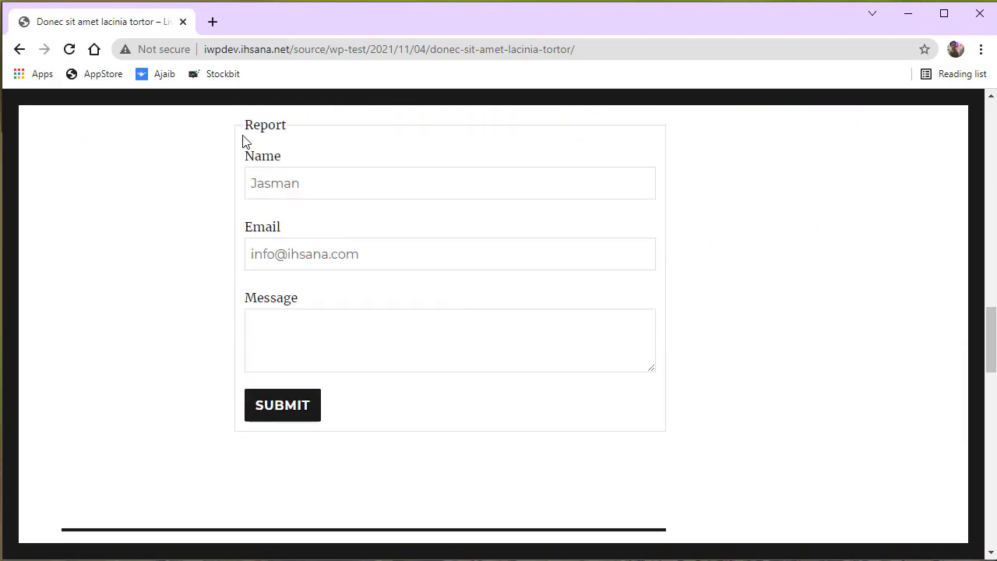
Submit the Report form with an email and message Hello, then dismiss the saved confirmation.
left_click(292, 158)
left_click(286, 179)
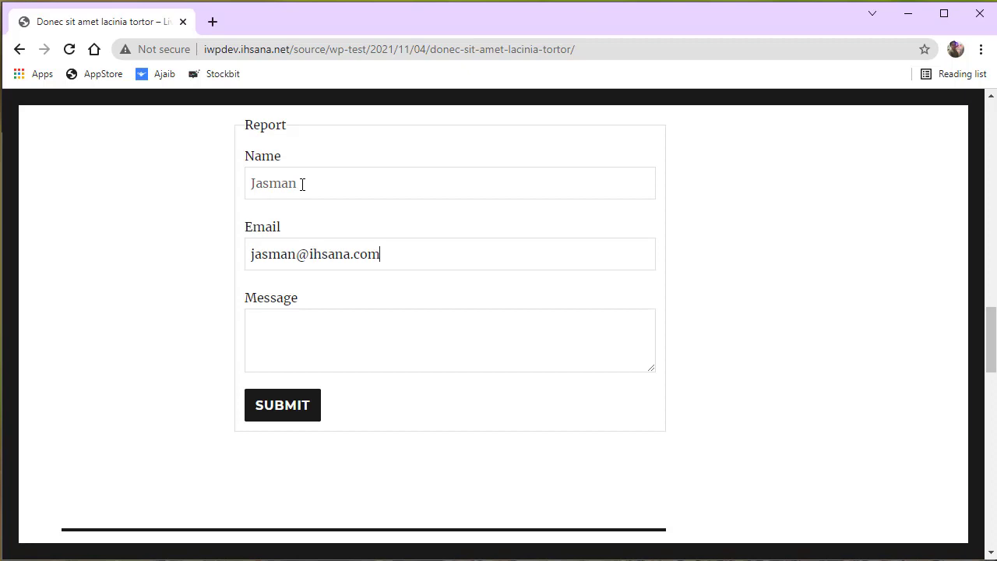
key("Tab")
type("Hello")
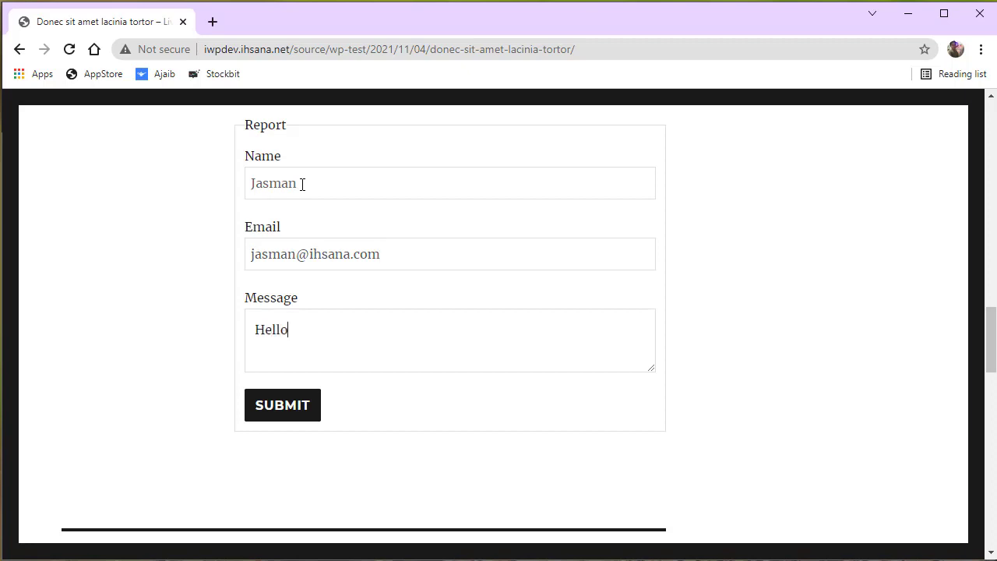
left_click(281, 420)
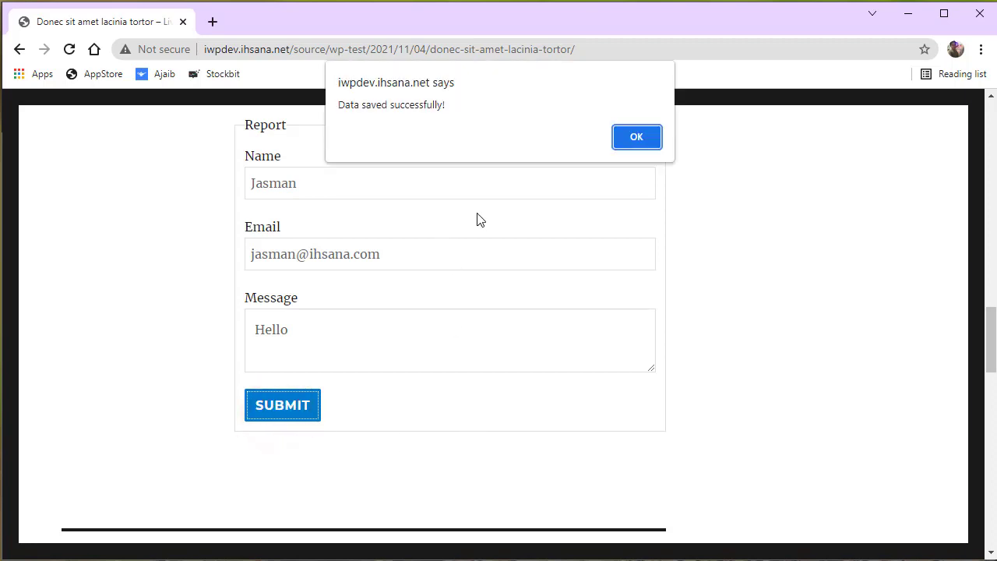
left_click(637, 138)
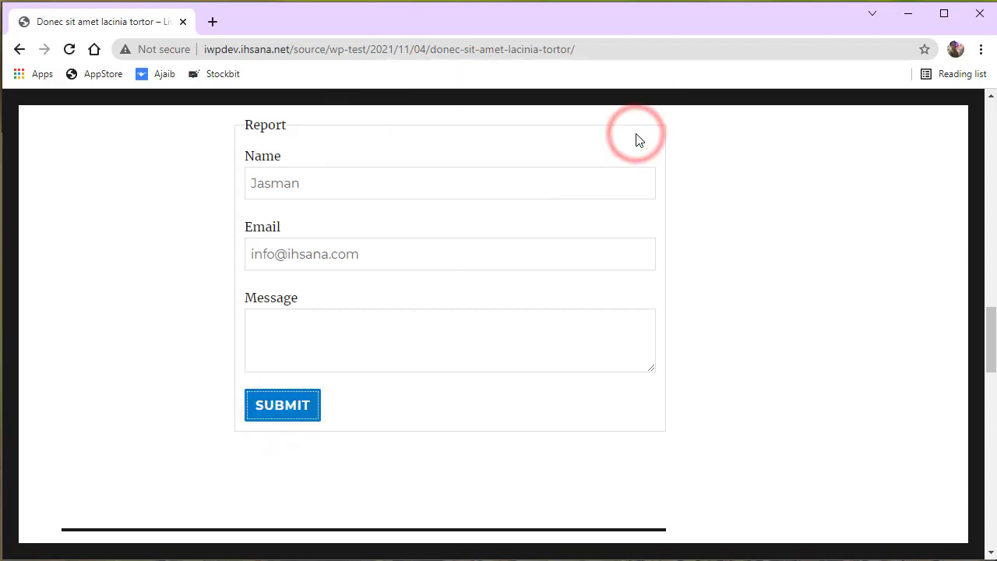
left_click(910, 21)
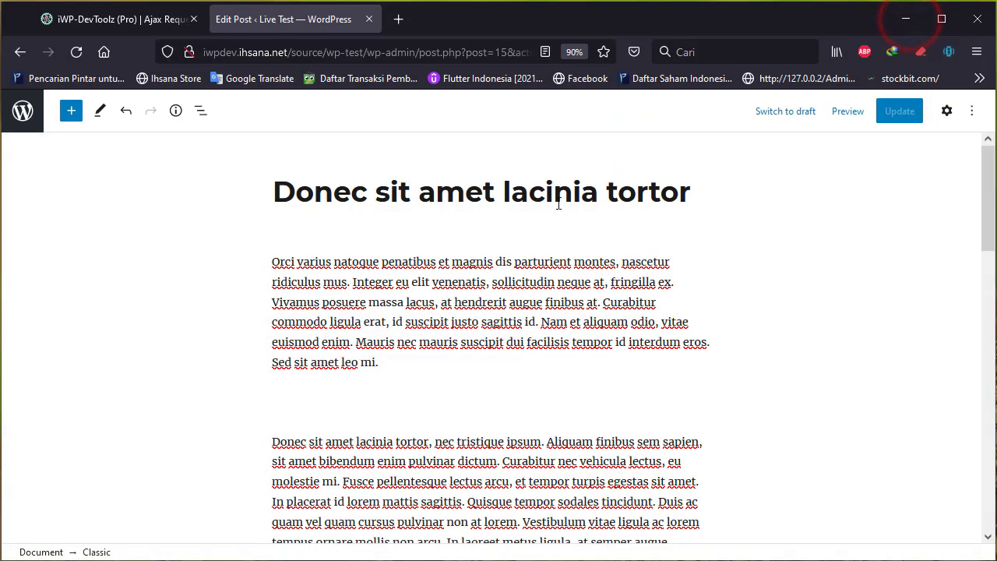
left_click(23, 110)
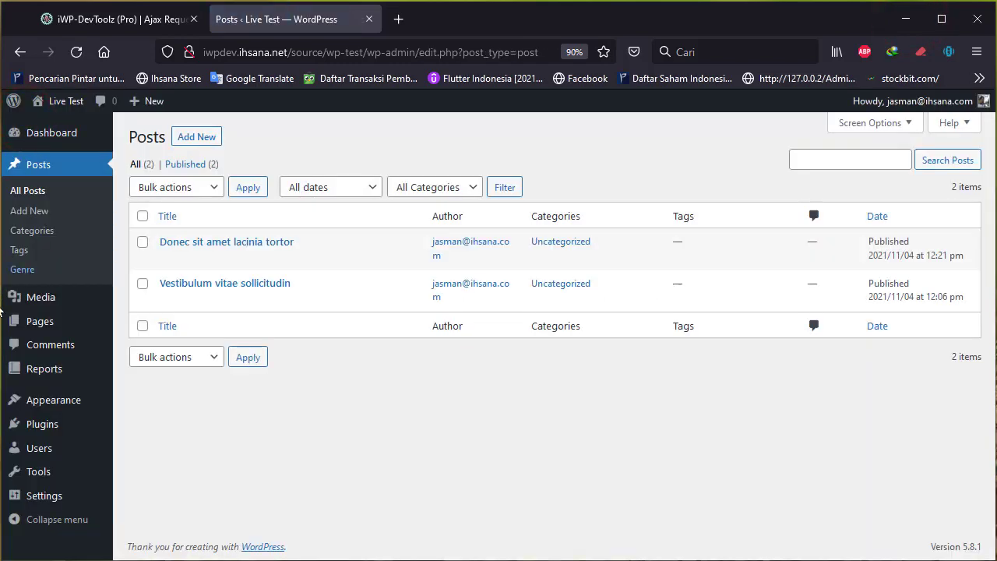
mouse_move(44, 368)
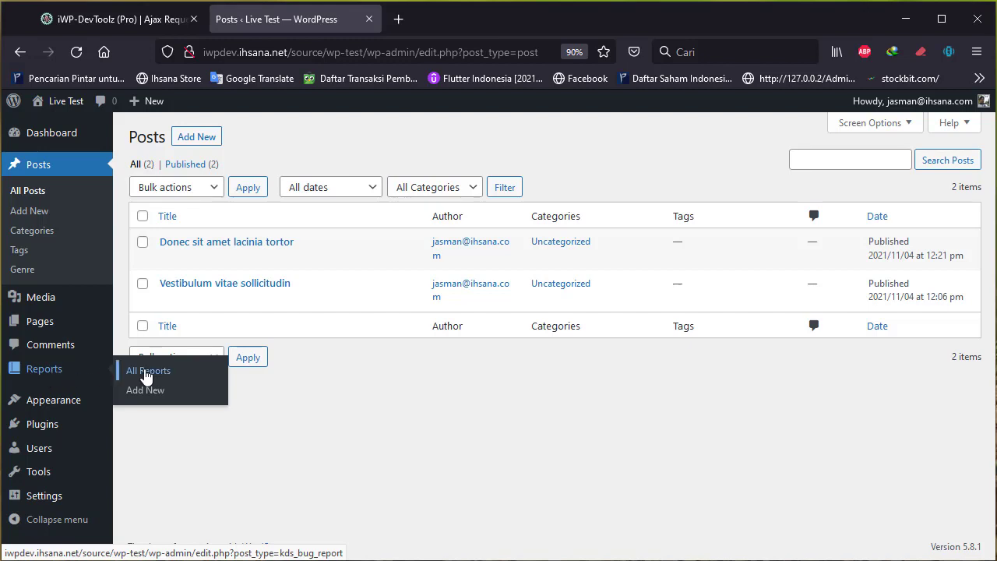
left_click(147, 371)
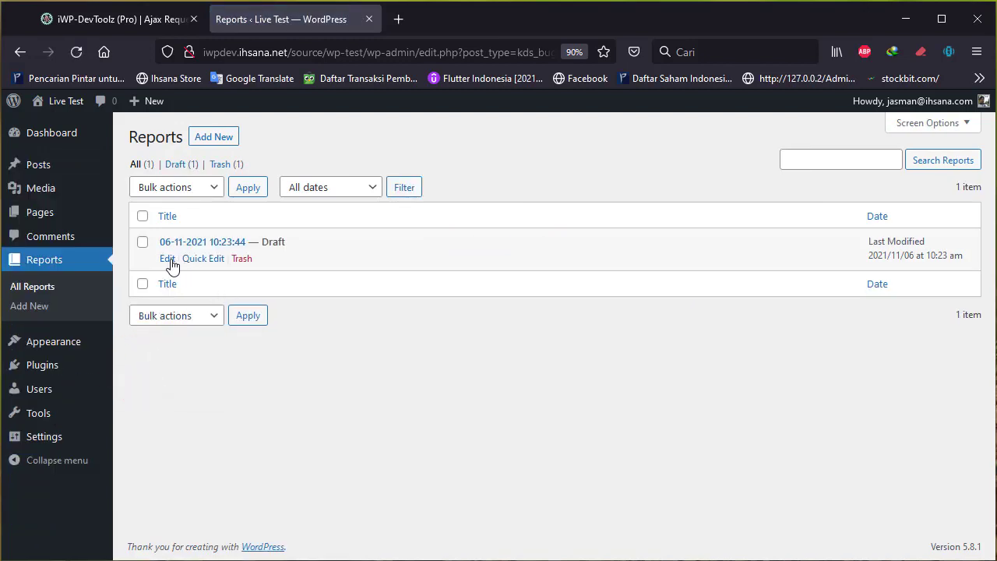
left_click(166, 259)
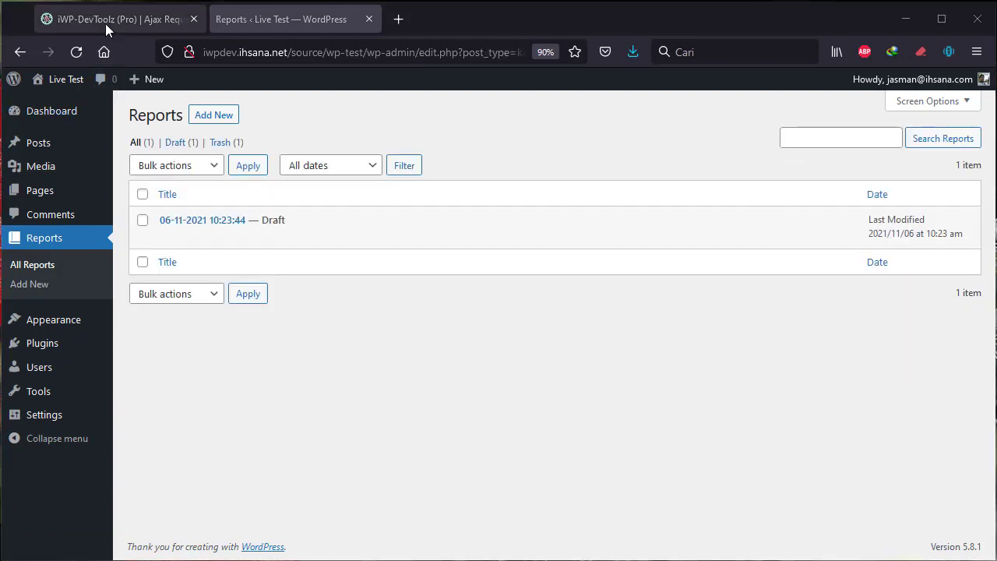
Set the bug-report AJAX request's Type Generator to Custom Code and save.
left_click(105, 24)
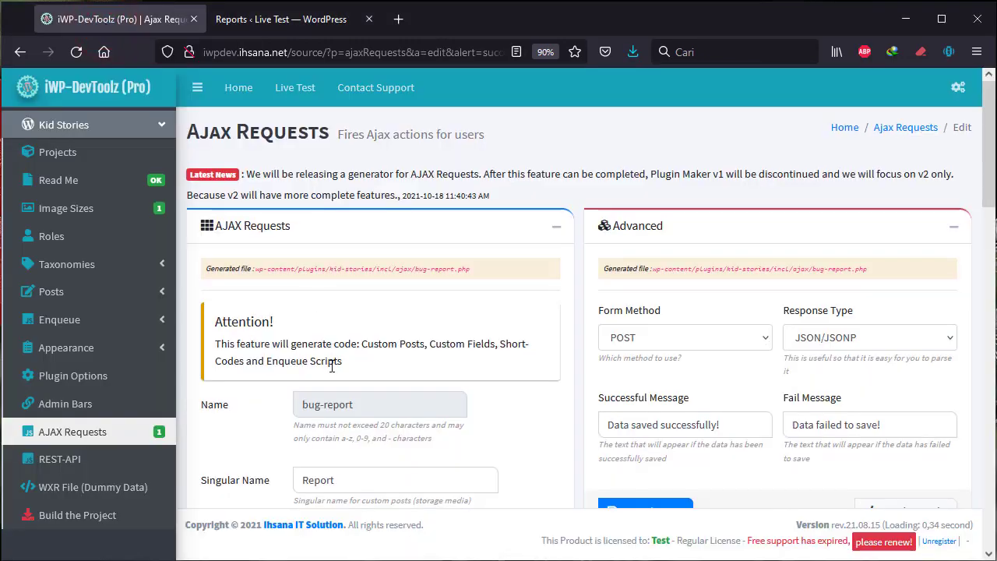
scroll(319, 370, "down", 4)
scroll(318, 369, "down", 3)
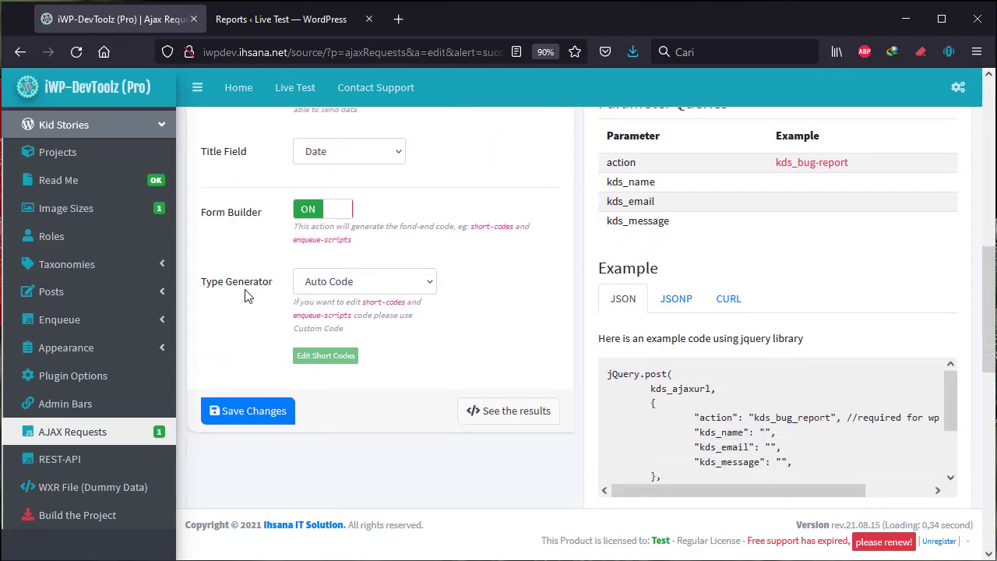
left_click(345, 289)
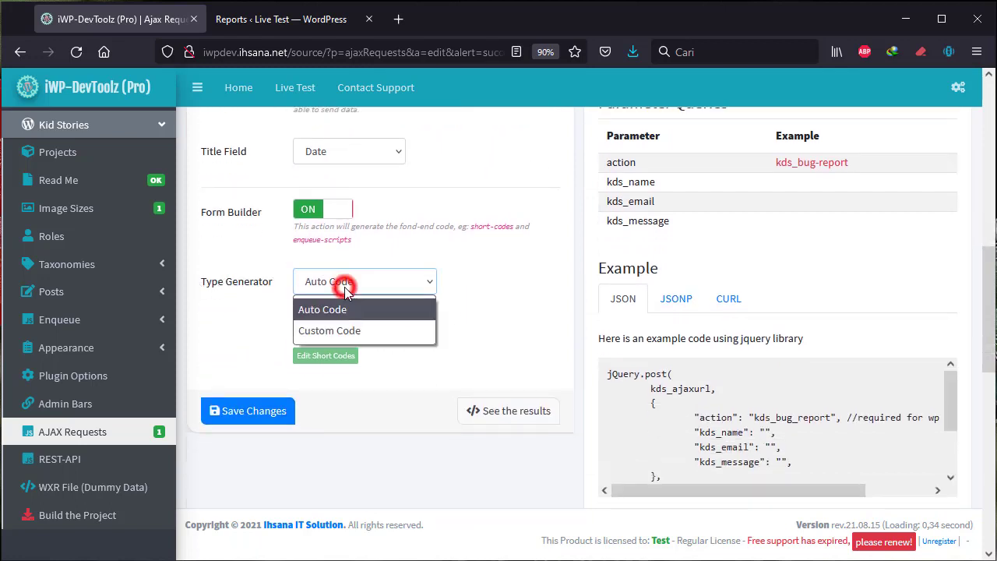
left_click(366, 334)
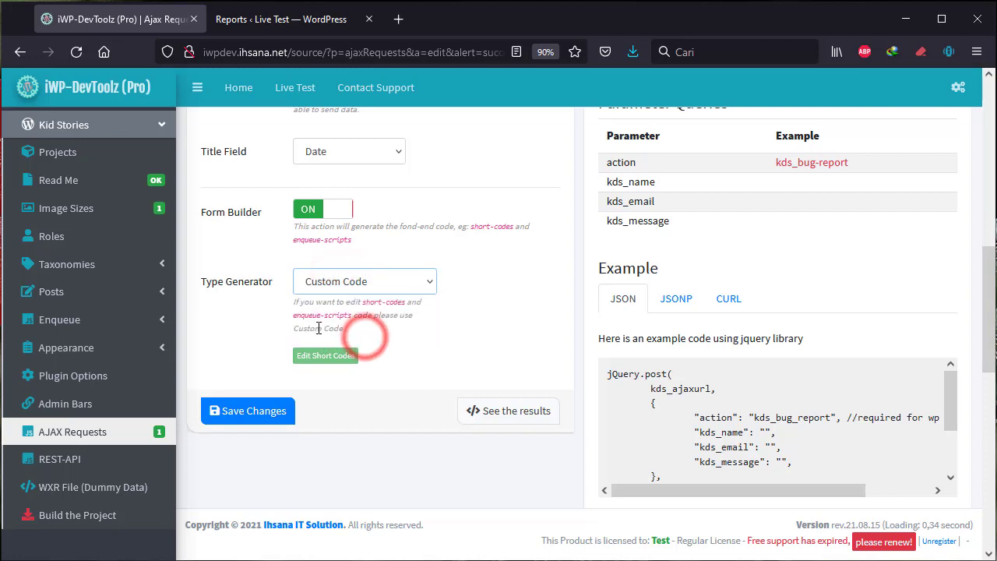
left_click(259, 419)
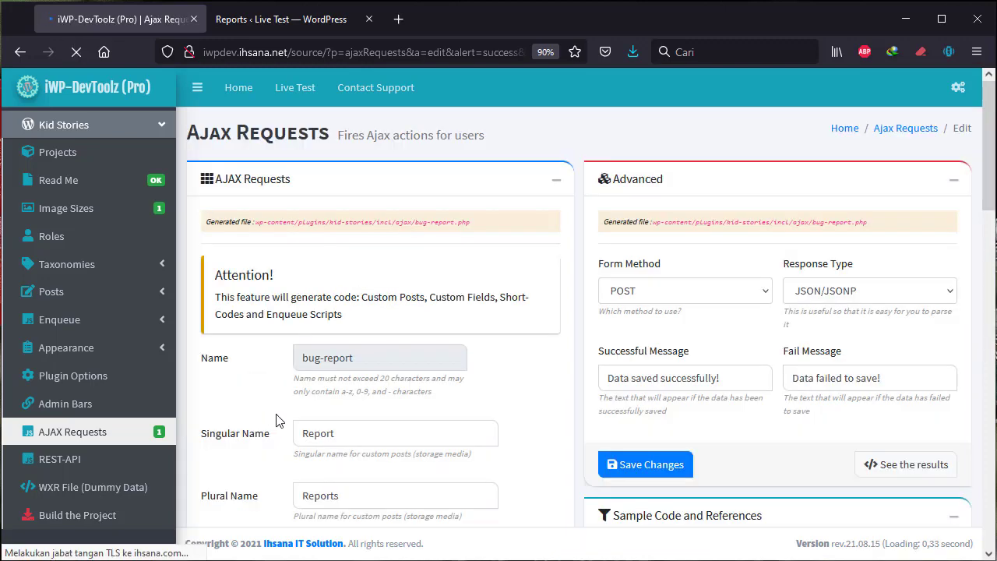
Save the AJAX request settings again and scroll down the page.
scroll(278, 422, "down", 9)
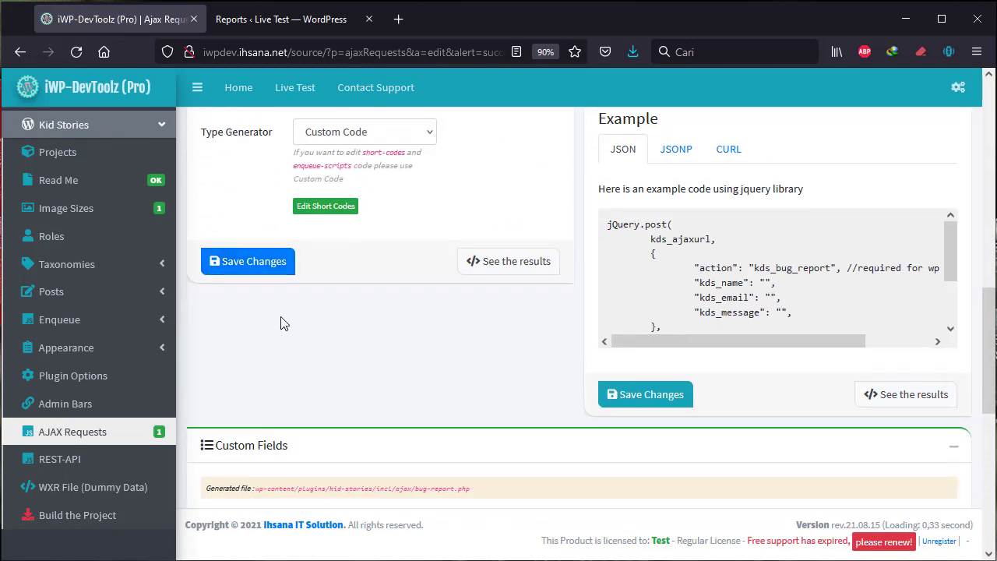
left_click(279, 272)
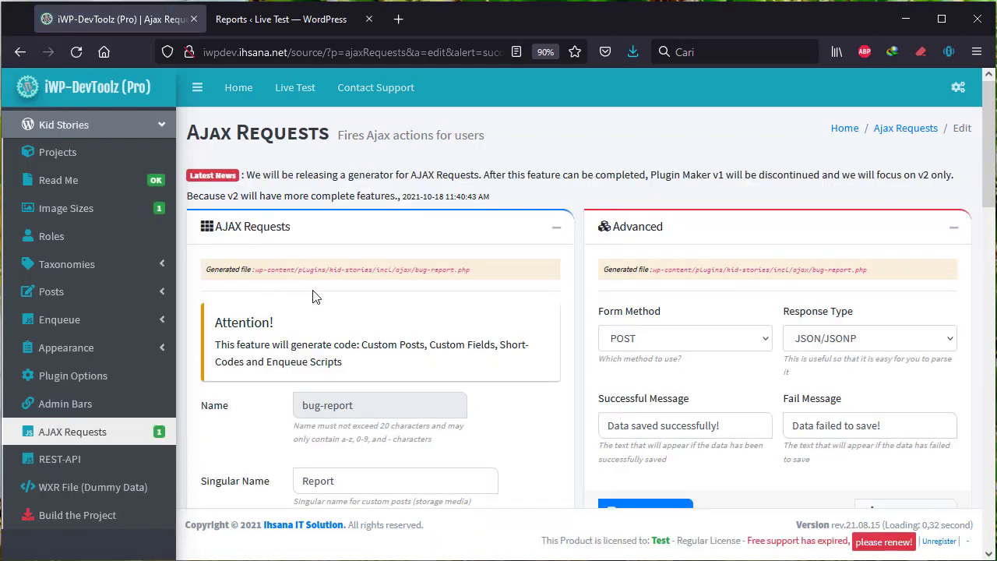
scroll(313, 297, "down", 1)
scroll(308, 295, "down", 2)
scroll(305, 296, "down", 3)
scroll(289, 308, "down", 2)
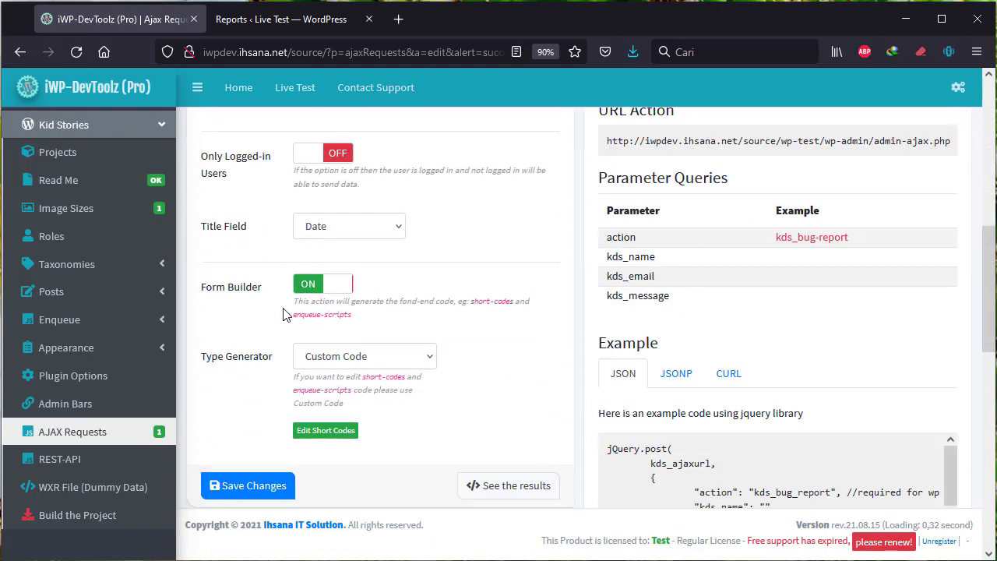
scroll(283, 315, "down", 3)
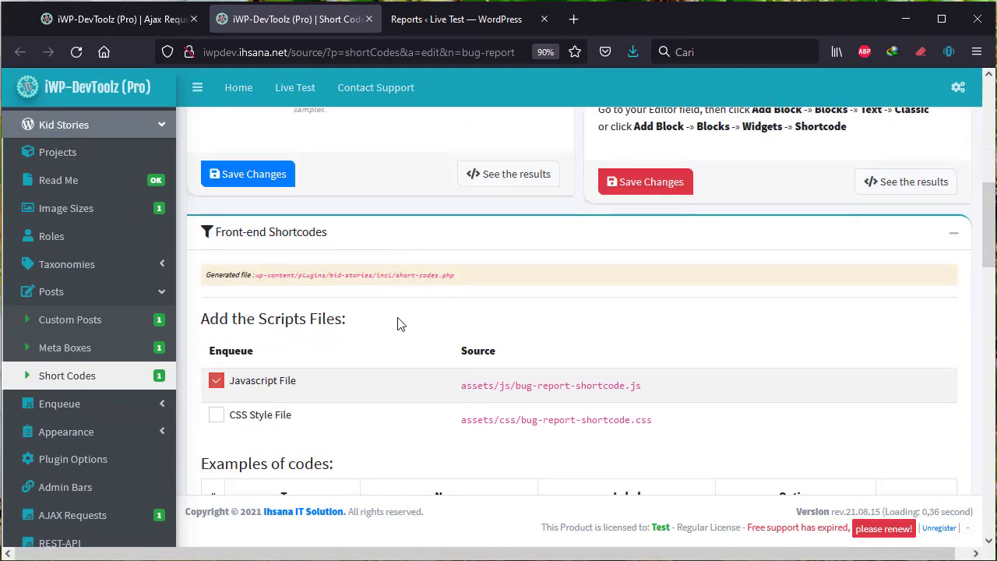
Scroll through the shortcode's Custom Code Content PHP form code.
scroll(399, 318, "down", 4)
scroll(398, 317, "down", 3)
scroll(398, 319, "down", 3)
scroll(398, 319, "down", 5)
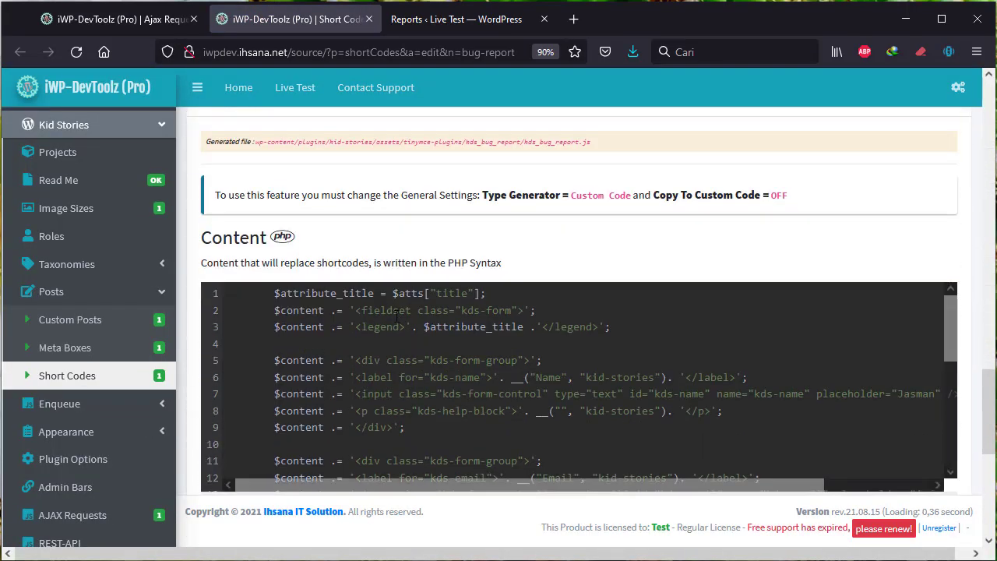
scroll(398, 317, "down", 3)
scroll(398, 318, "down", 3)
scroll(382, 323, "down", 4)
scroll(362, 331, "down", 4)
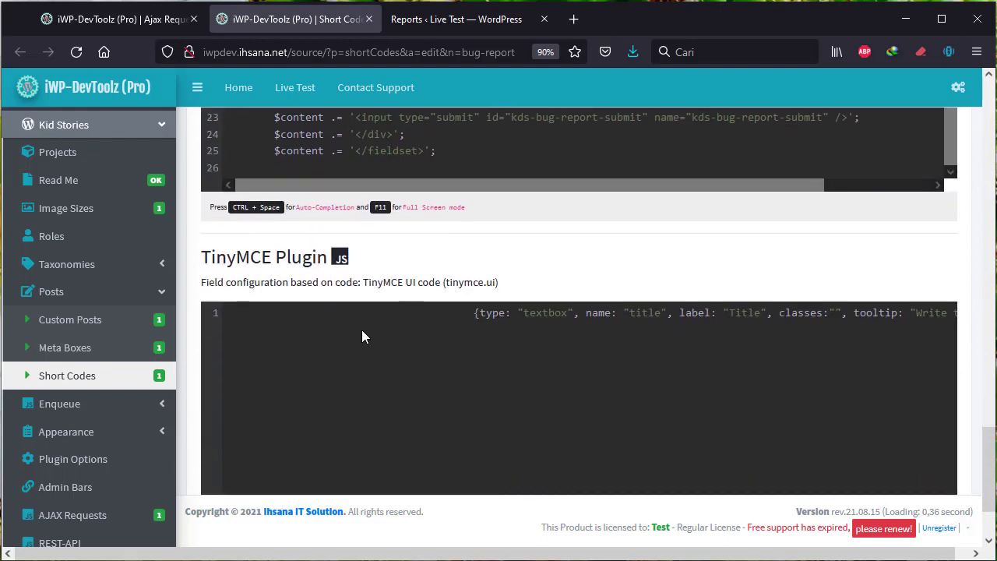
scroll(361, 331, "up", 1)
scroll(362, 330, "up", 2)
scroll(362, 330, "up", 2)
scroll(362, 330, "up", 3)
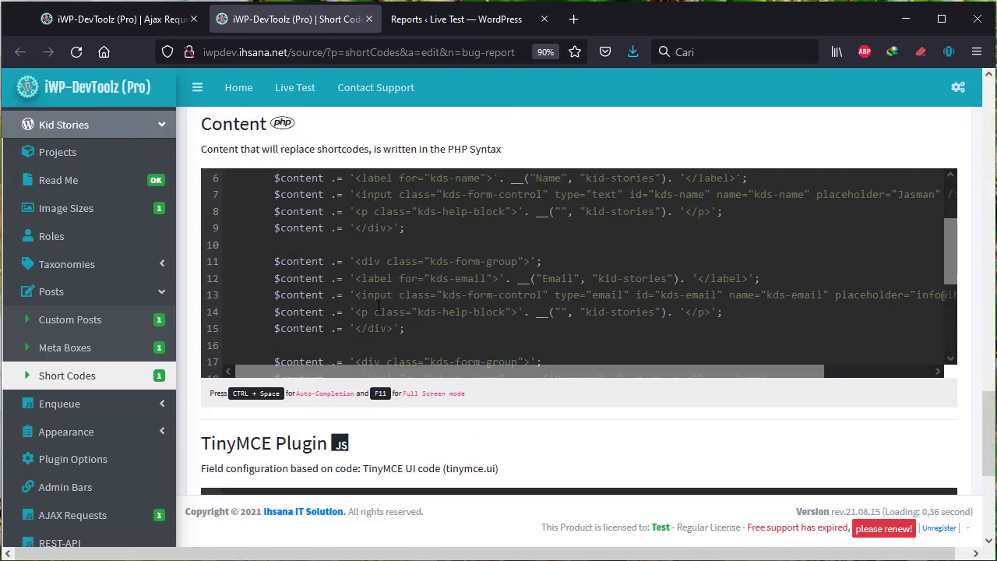
scroll(380, 306, "up", 3)
scroll(393, 289, "up", 2)
scroll(382, 311, "down", 3)
scroll(370, 335, "up", 1)
scroll(360, 348, "up", 2)
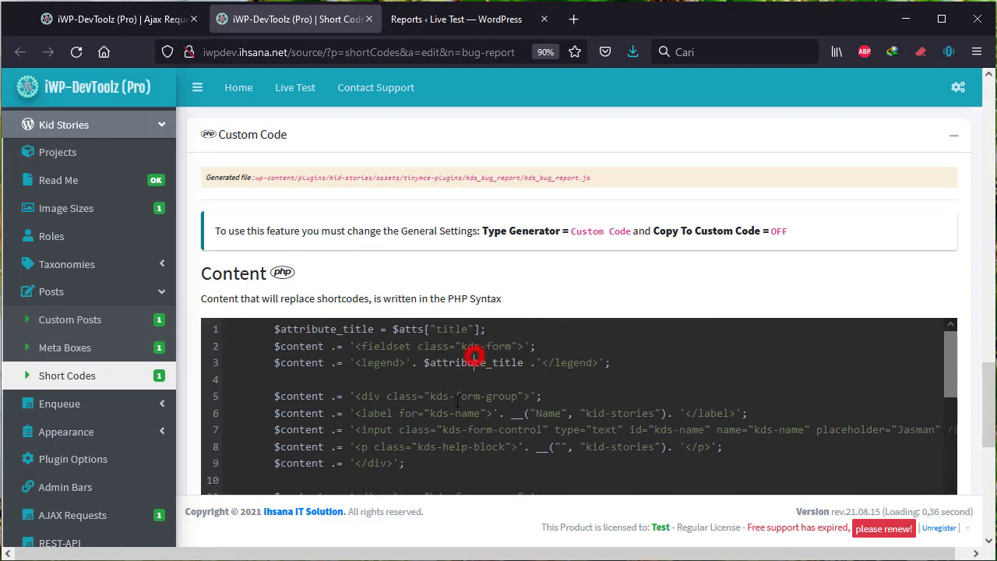
scroll(445, 413, "down", 3)
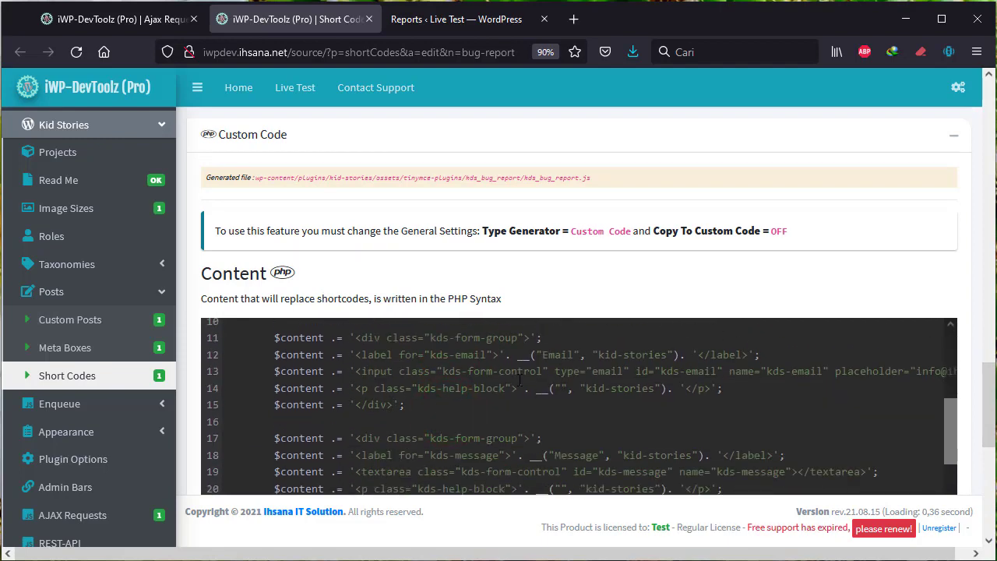
scroll(517, 377, "down", 2)
scroll(498, 343, "down", 3)
scroll(478, 305, "down", 3)
scroll(463, 242, "up", 2)
scroll(464, 243, "up", 3)
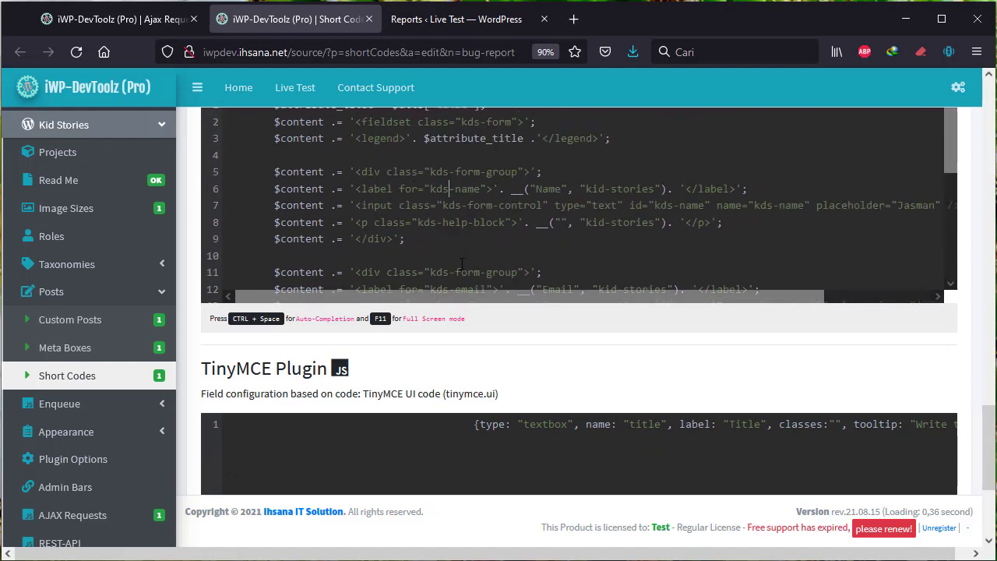
scroll(462, 264, "up", 3)
Place the caret in the shortcode code, then scroll back up to Add the Scripts Files.
left_click(456, 380)
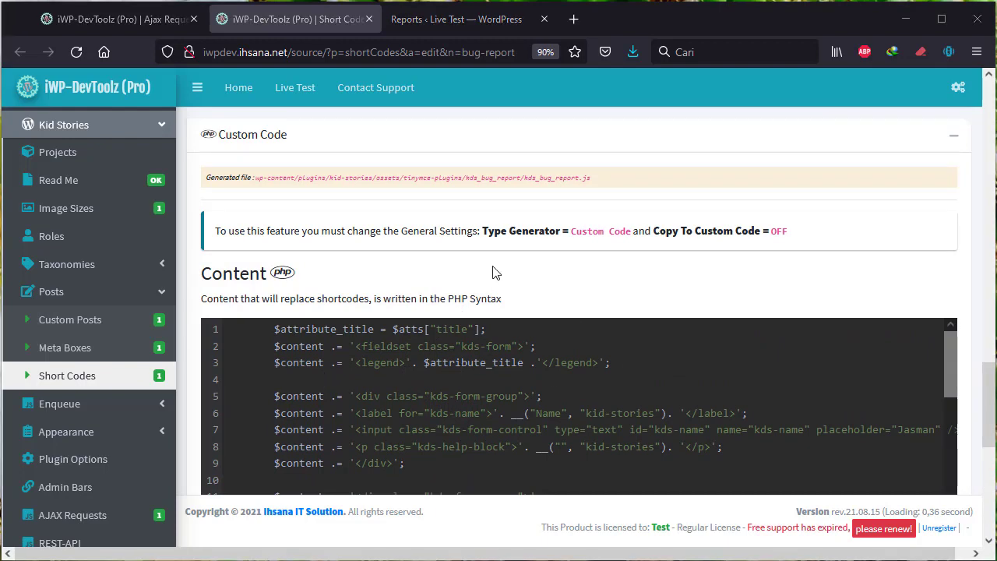
scroll(514, 273, "up", 2)
scroll(520, 273, "up", 2)
scroll(526, 272, "up", 2)
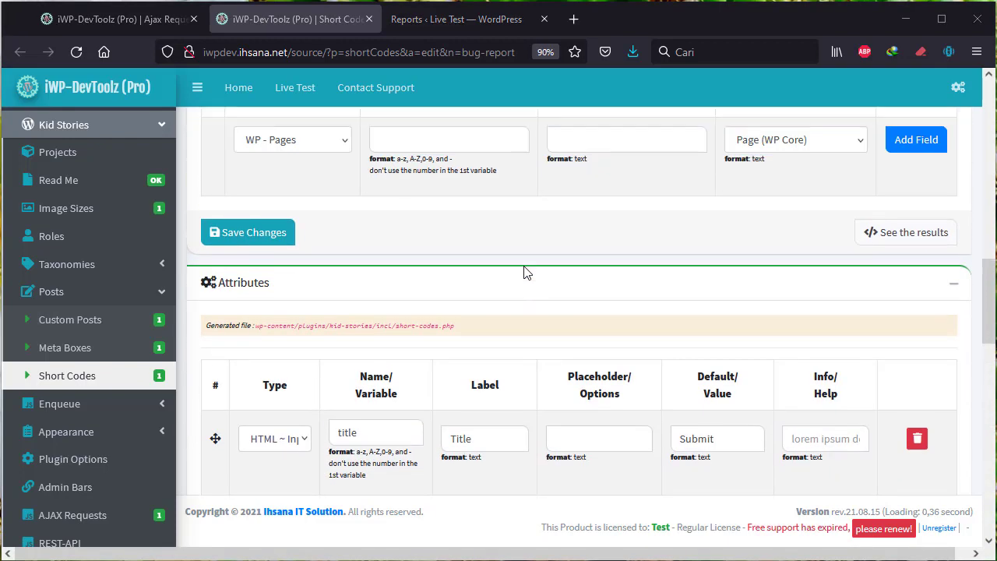
scroll(525, 272, "up", 4)
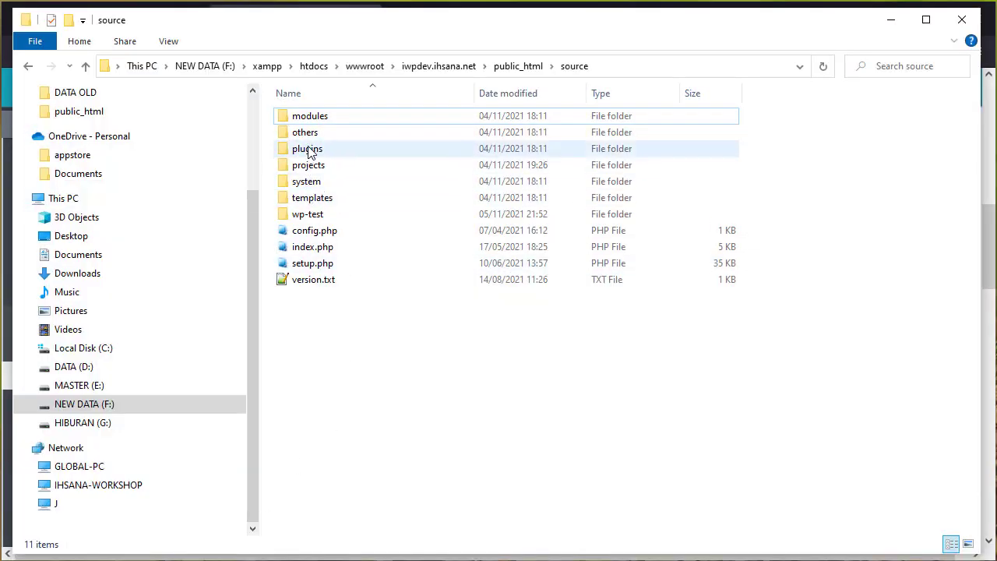
Browse to wp-test > wp-content > plugins > kid-stories > assets > js and inspect bug-report-shortcode.js.
left_click(307, 149)
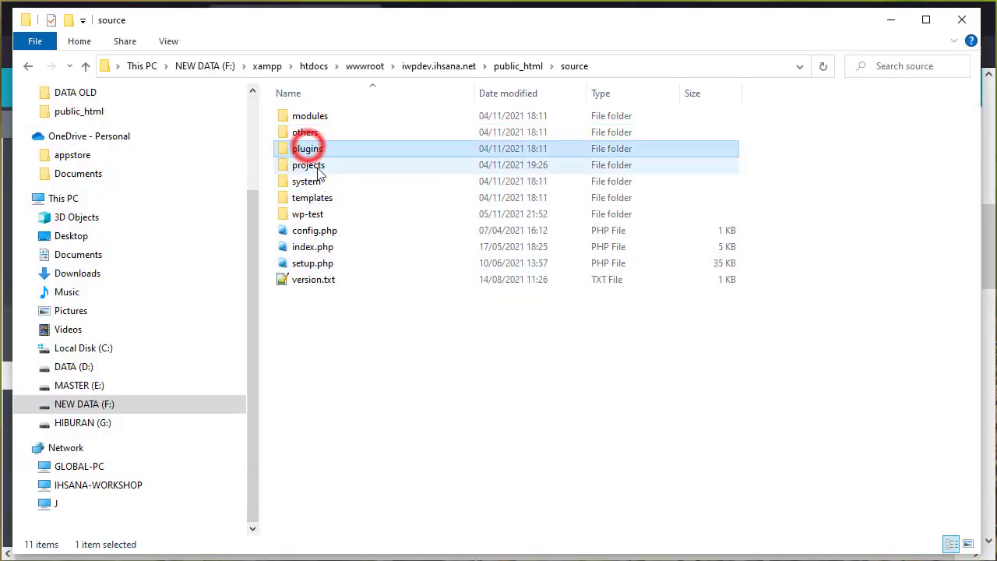
double_click(315, 213)
left_click(314, 216)
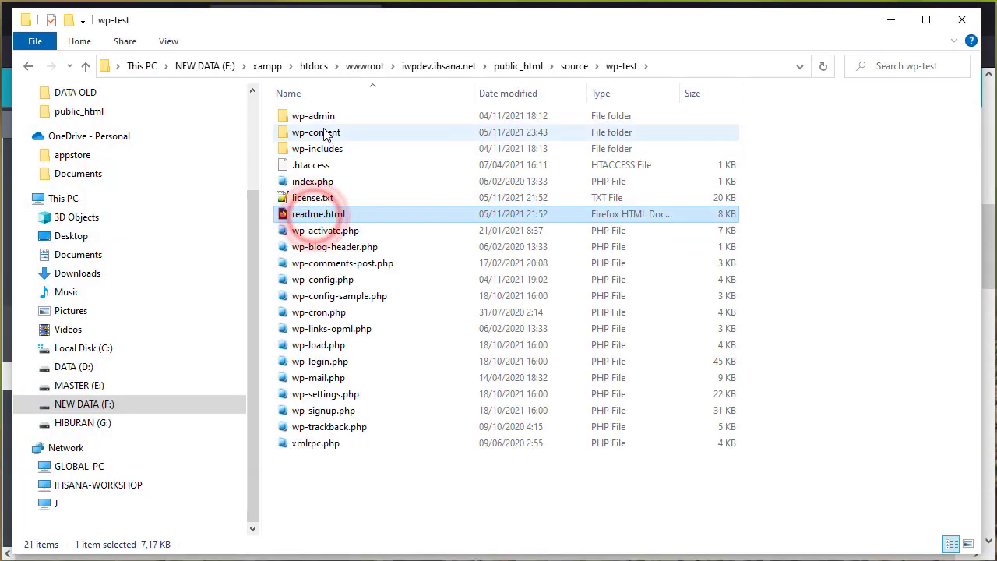
double_click(316, 133)
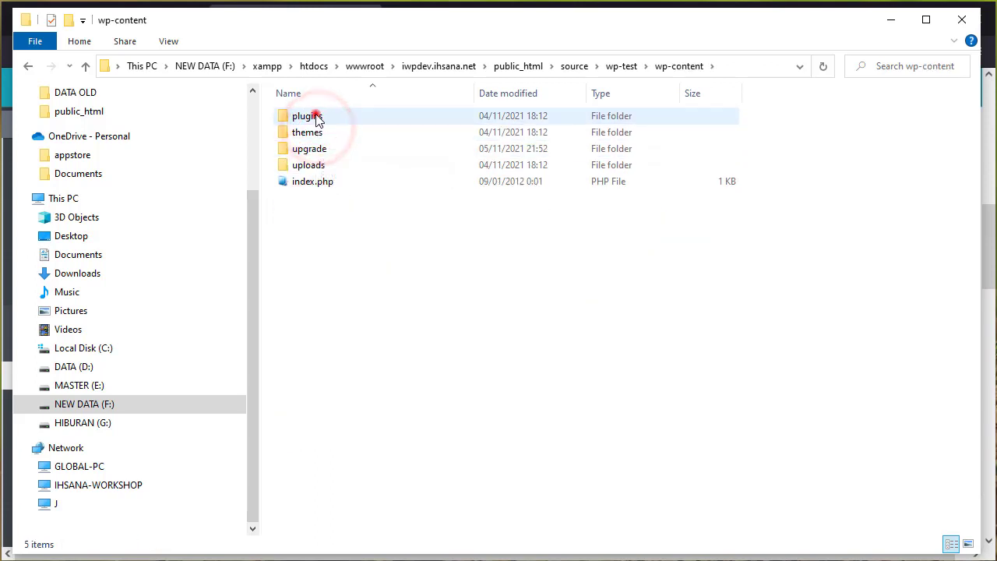
double_click(315, 116)
double_click(305, 117)
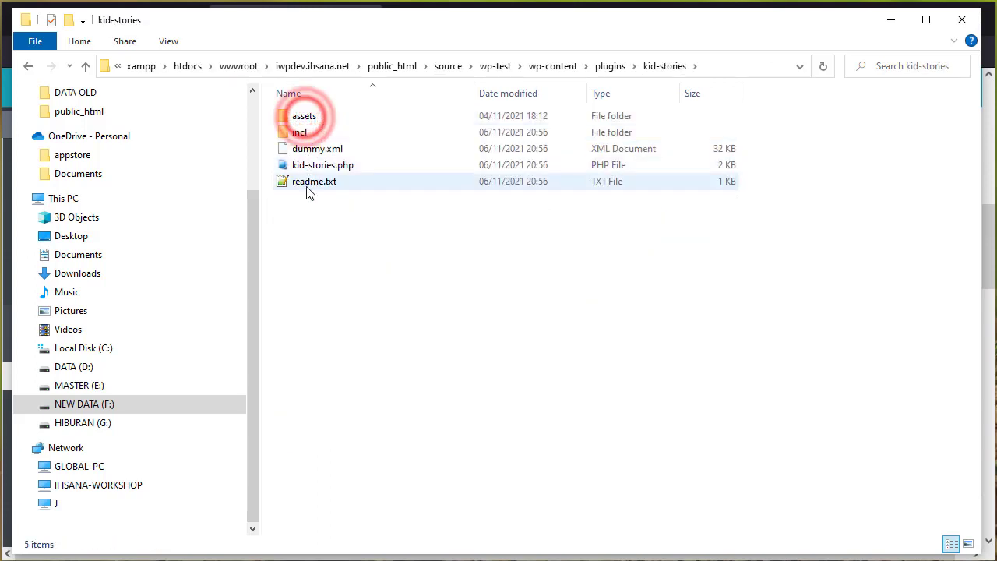
double_click(304, 116)
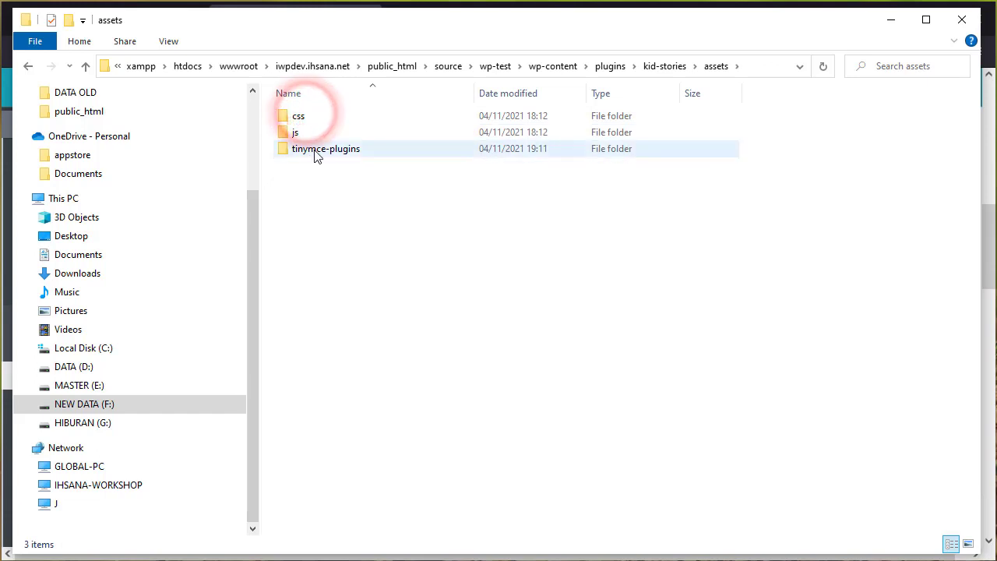
double_click(305, 132)
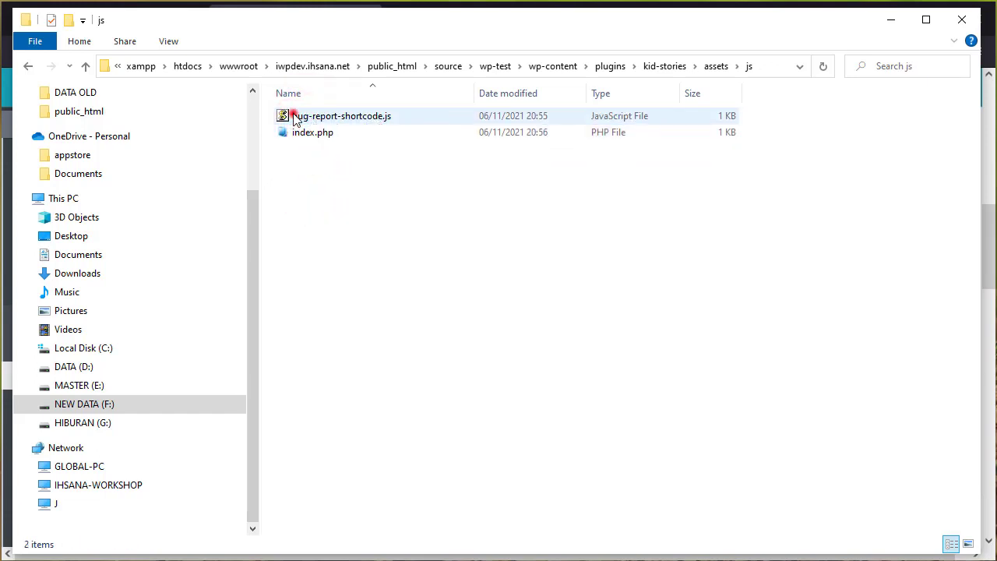
left_click(303, 117)
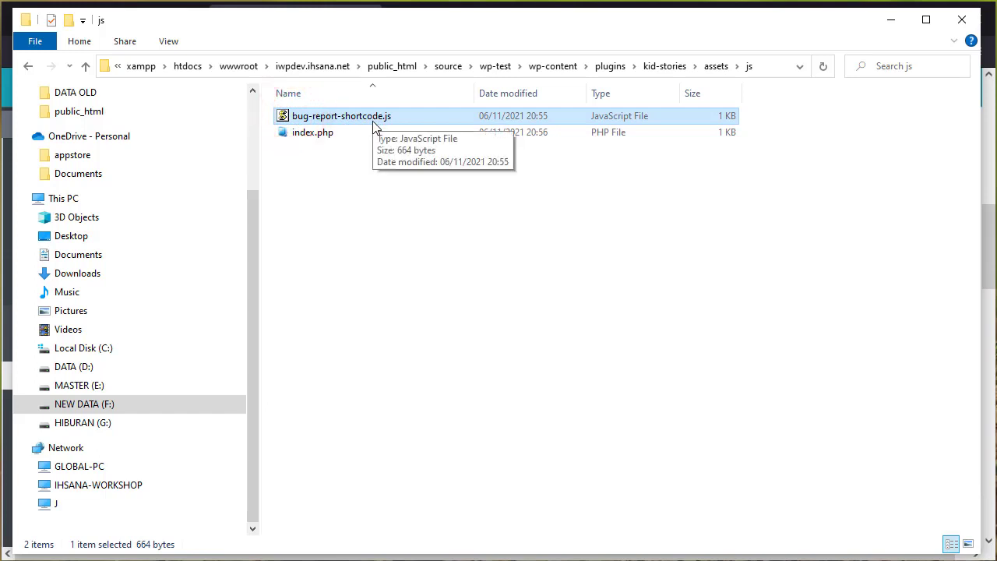
left_click(397, 263)
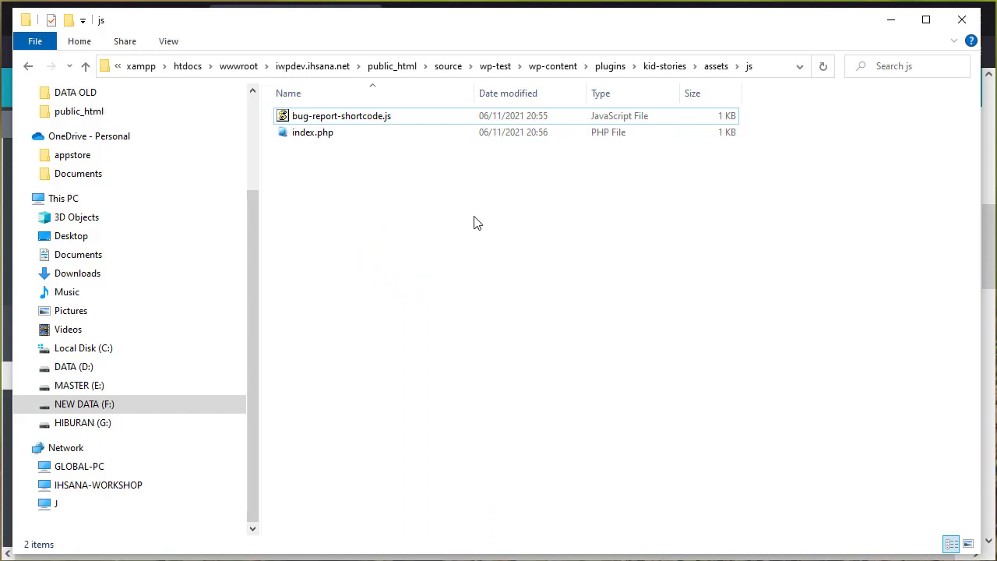
Return to the bug-report AJAX request edit page and scroll to its Sample Code and References.
key("alt+Tab")
scroll(860, 413, "down", 5)
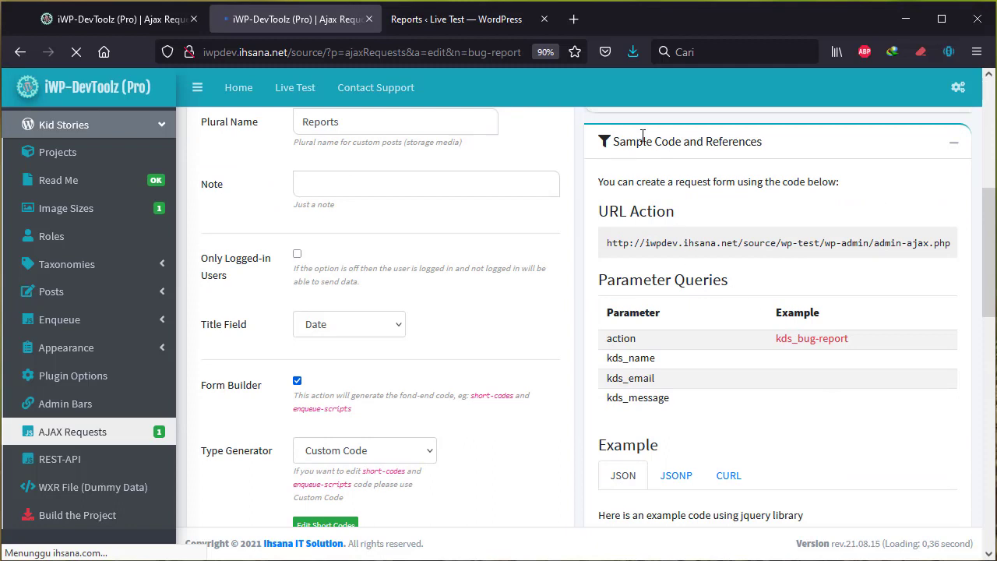